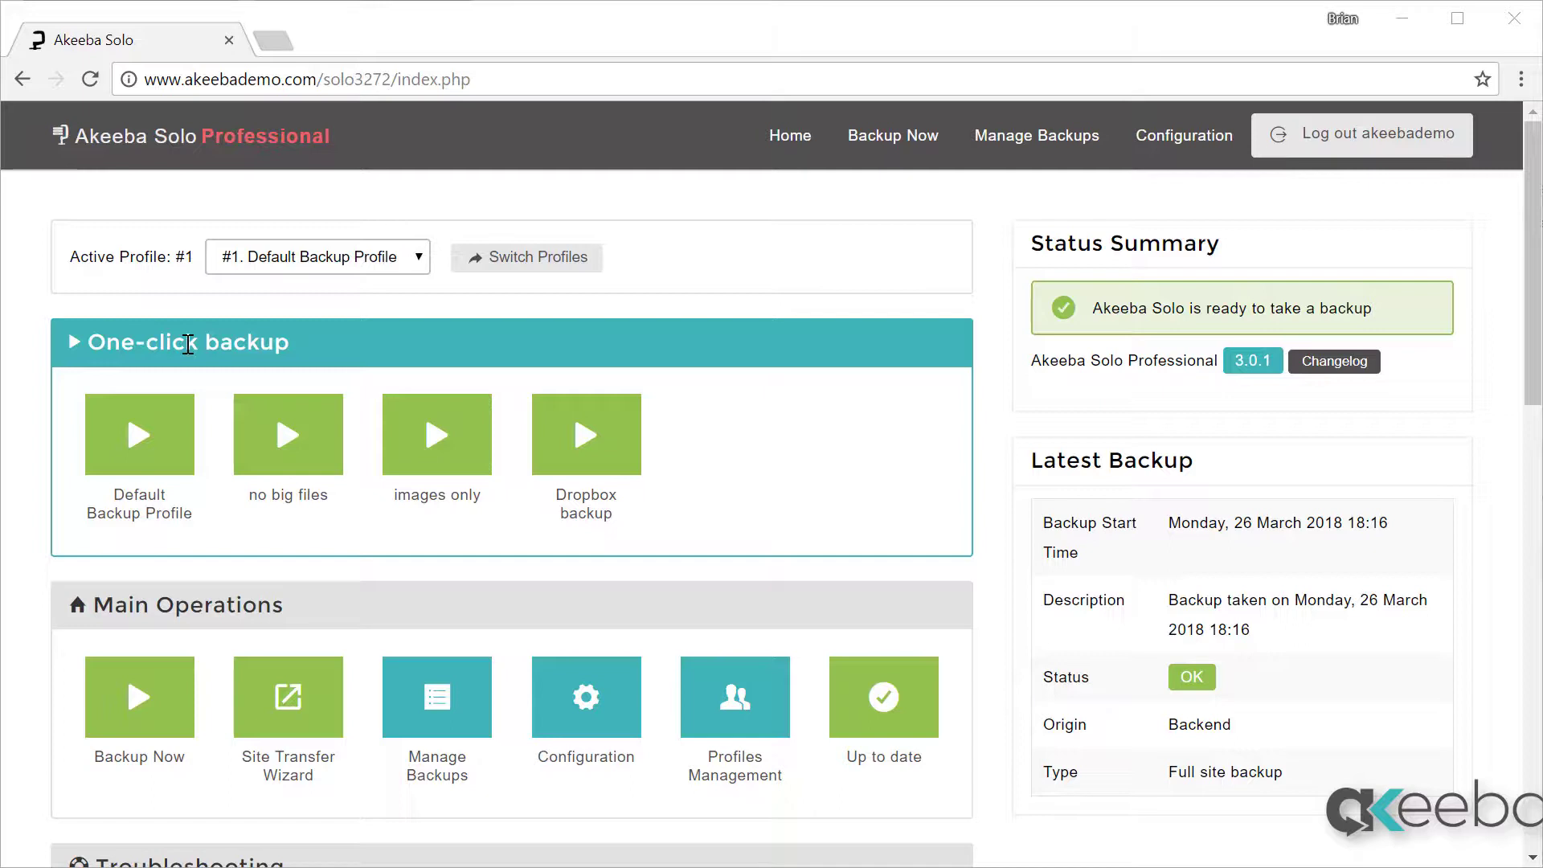
Run a one-click backup with the Default Backup Profile and download the newest backup archive through the browser.
left_click(138, 457)
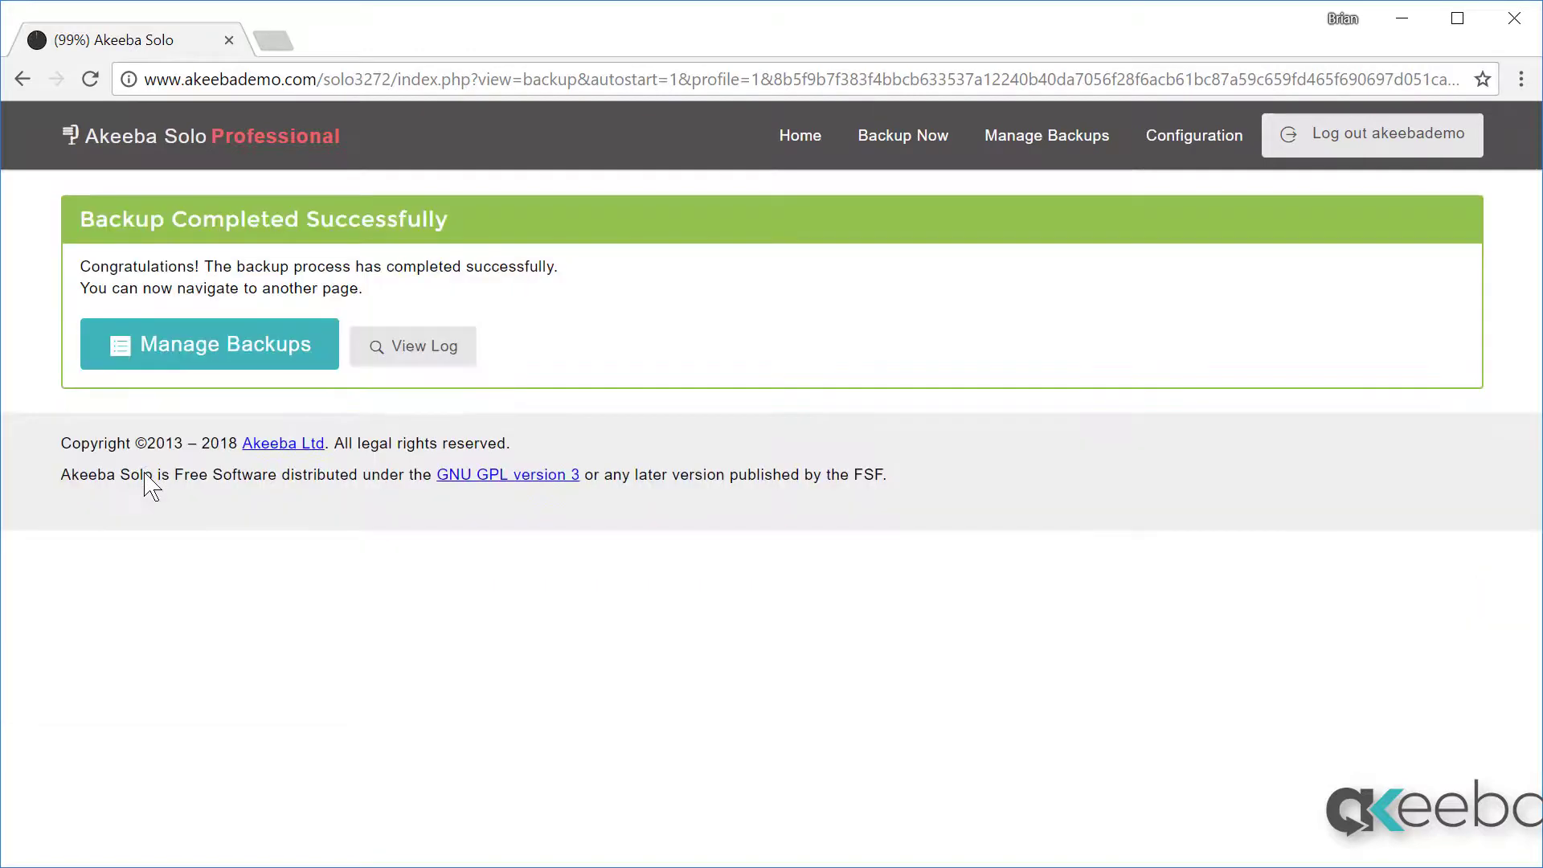
left_click(190, 335)
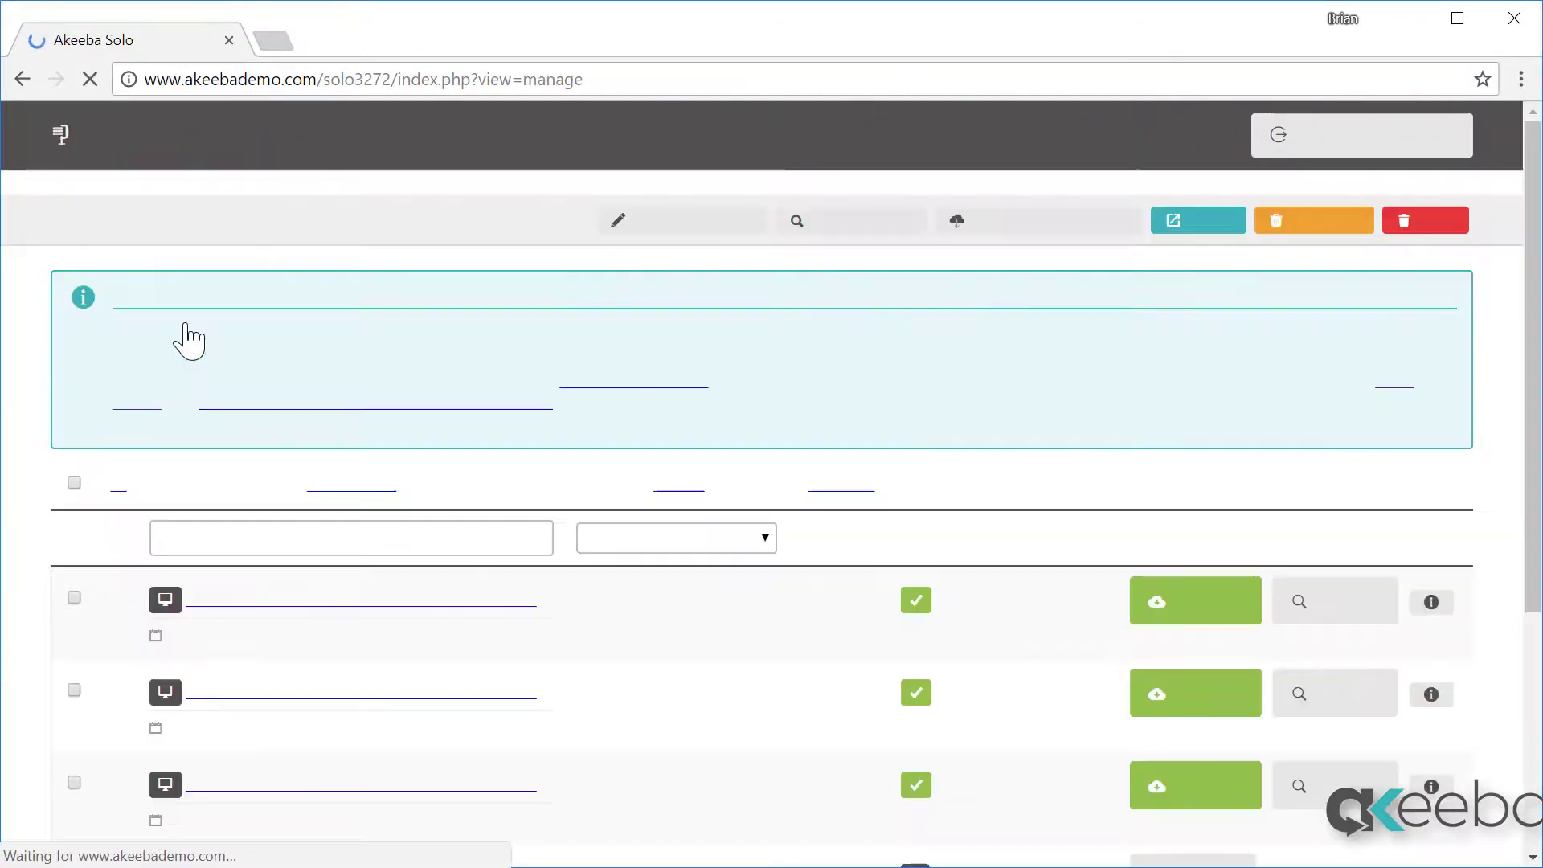
left_click(1199, 607)
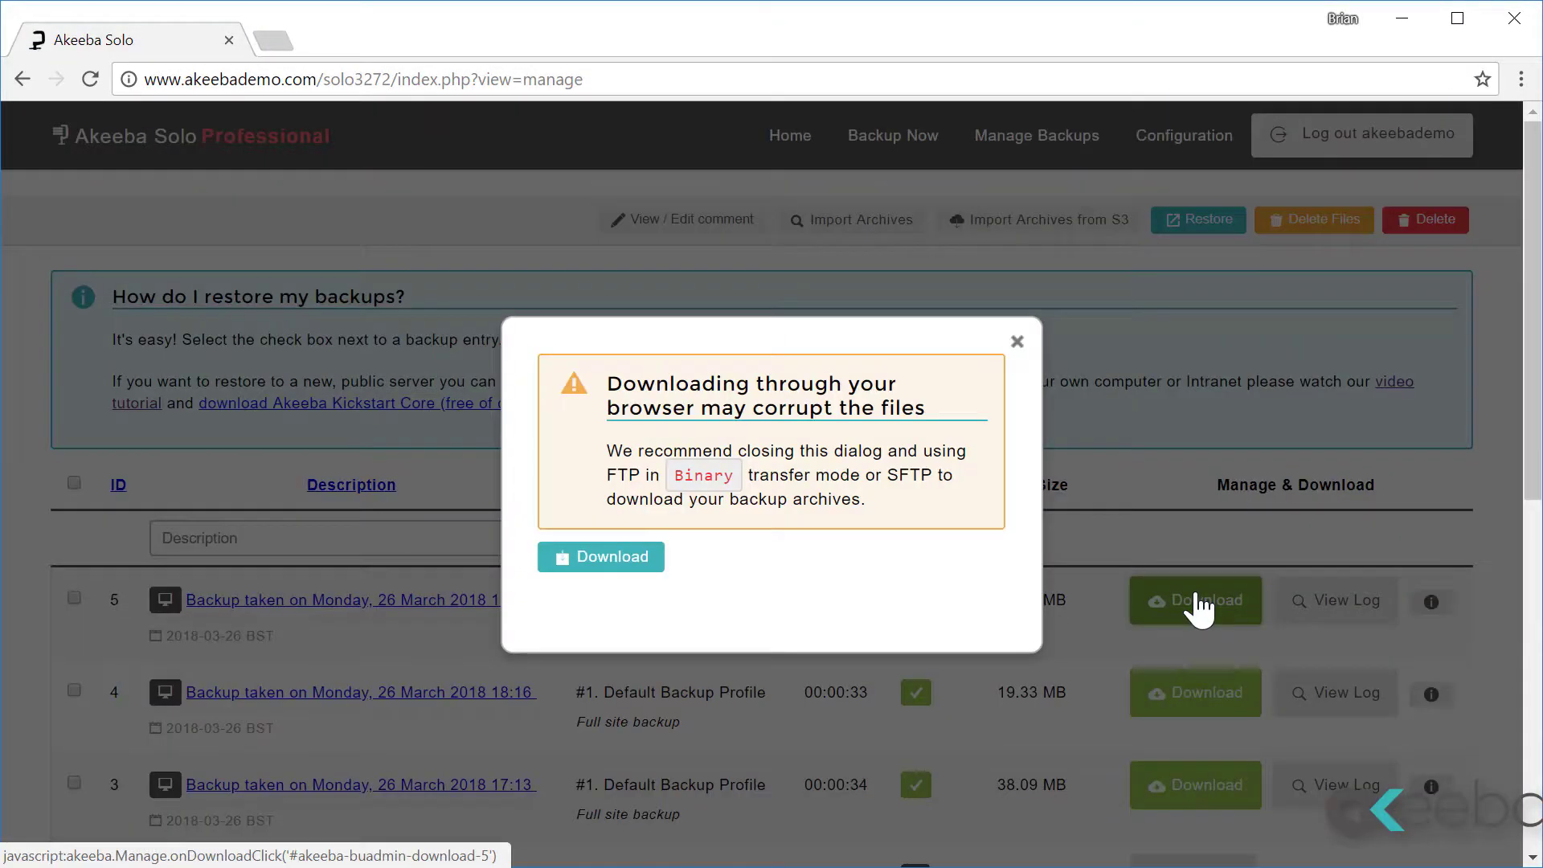
left_click(642, 560)
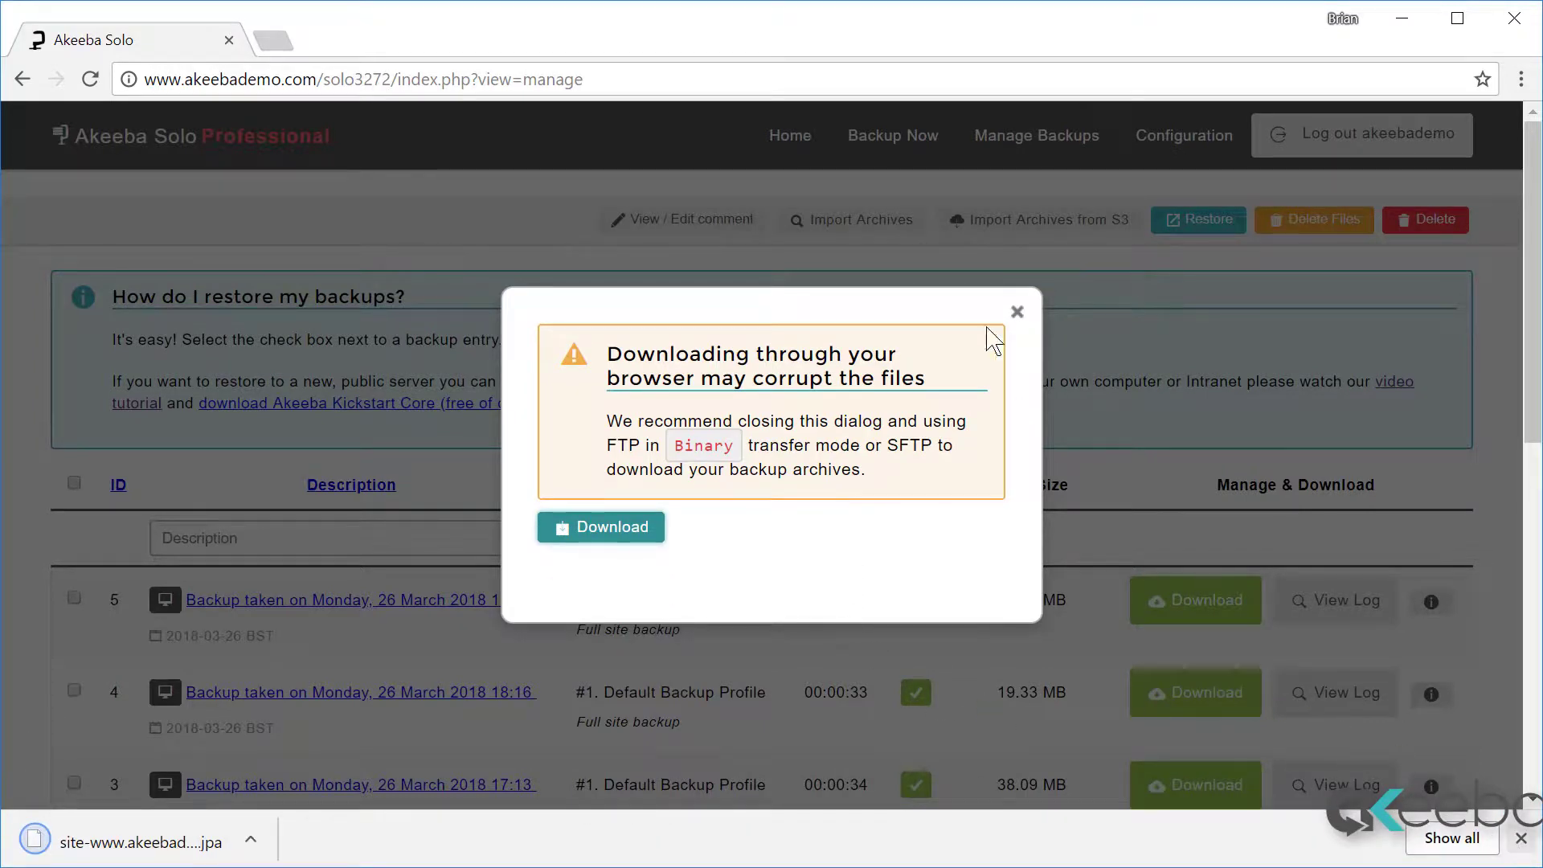
left_click(1017, 313)
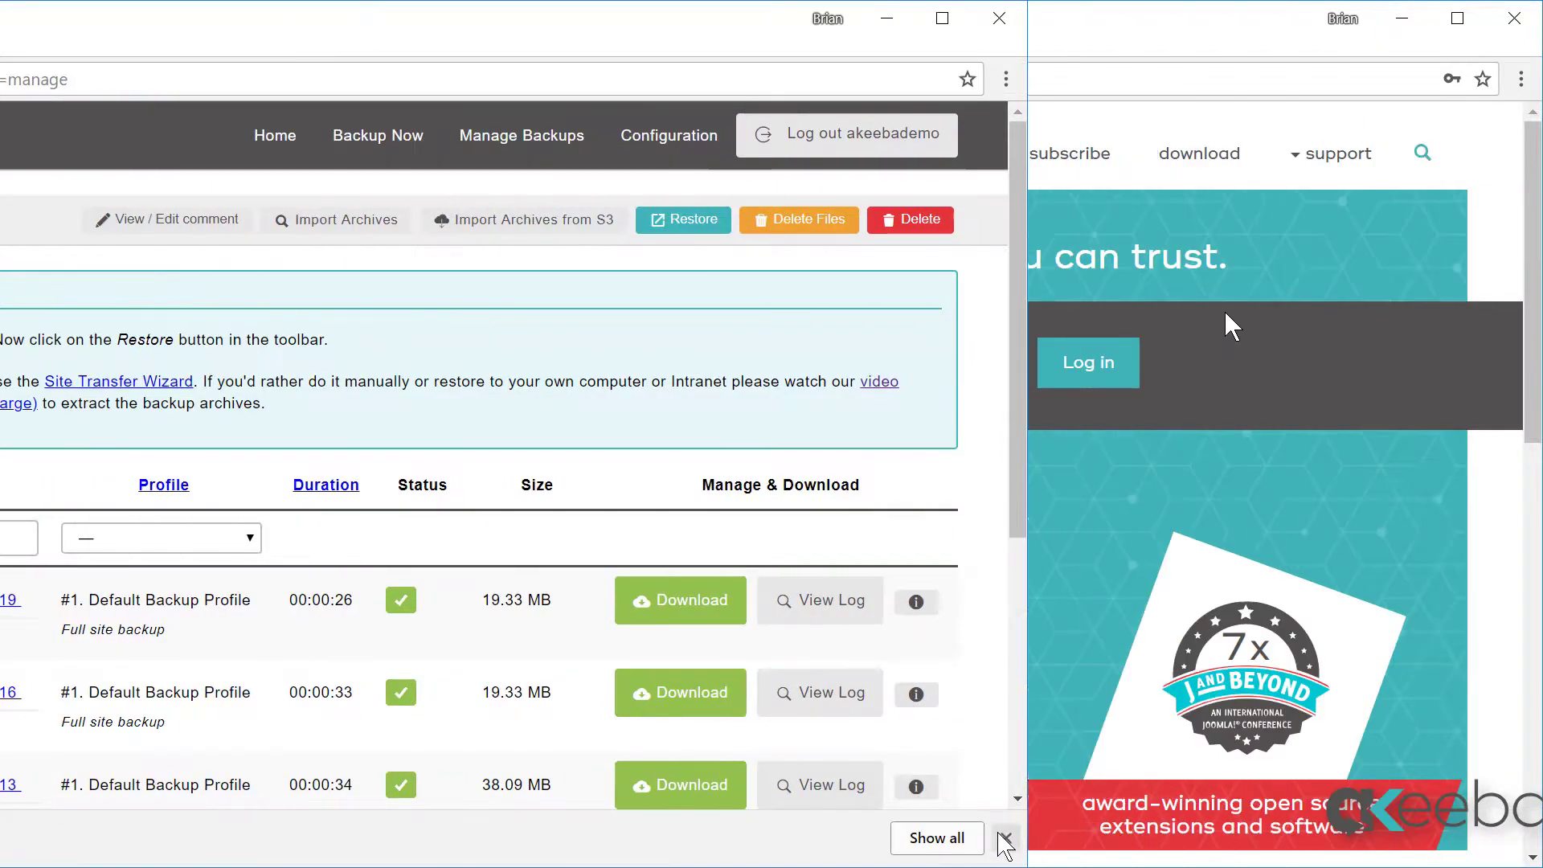
left_click(1519, 839)
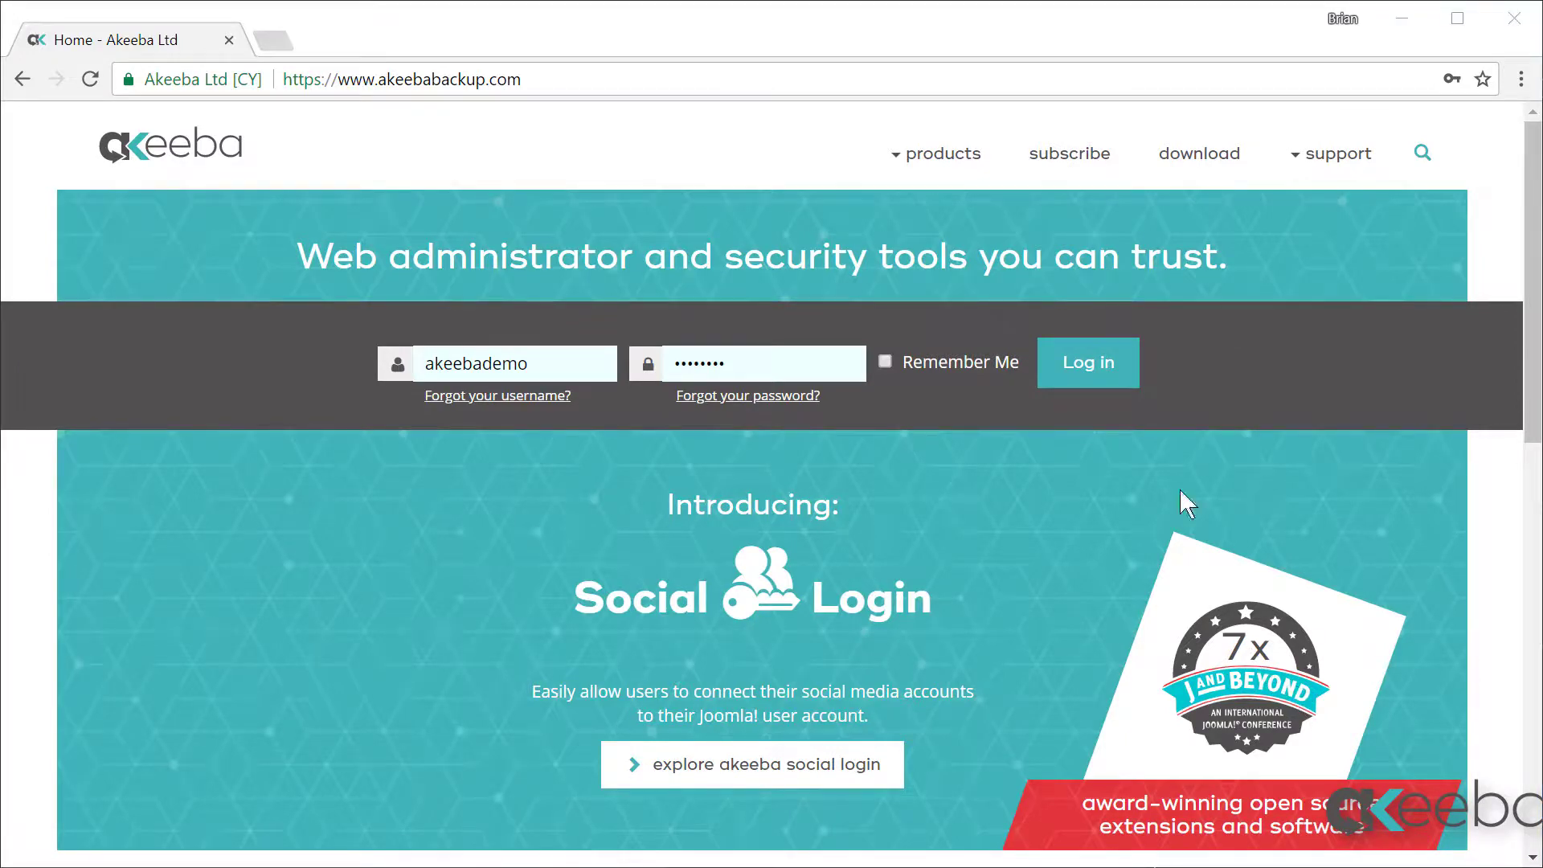
Download Kickstart Core v.5.4.2 for PHP (Standalone) from the Akeeba website.
left_click(1215, 159)
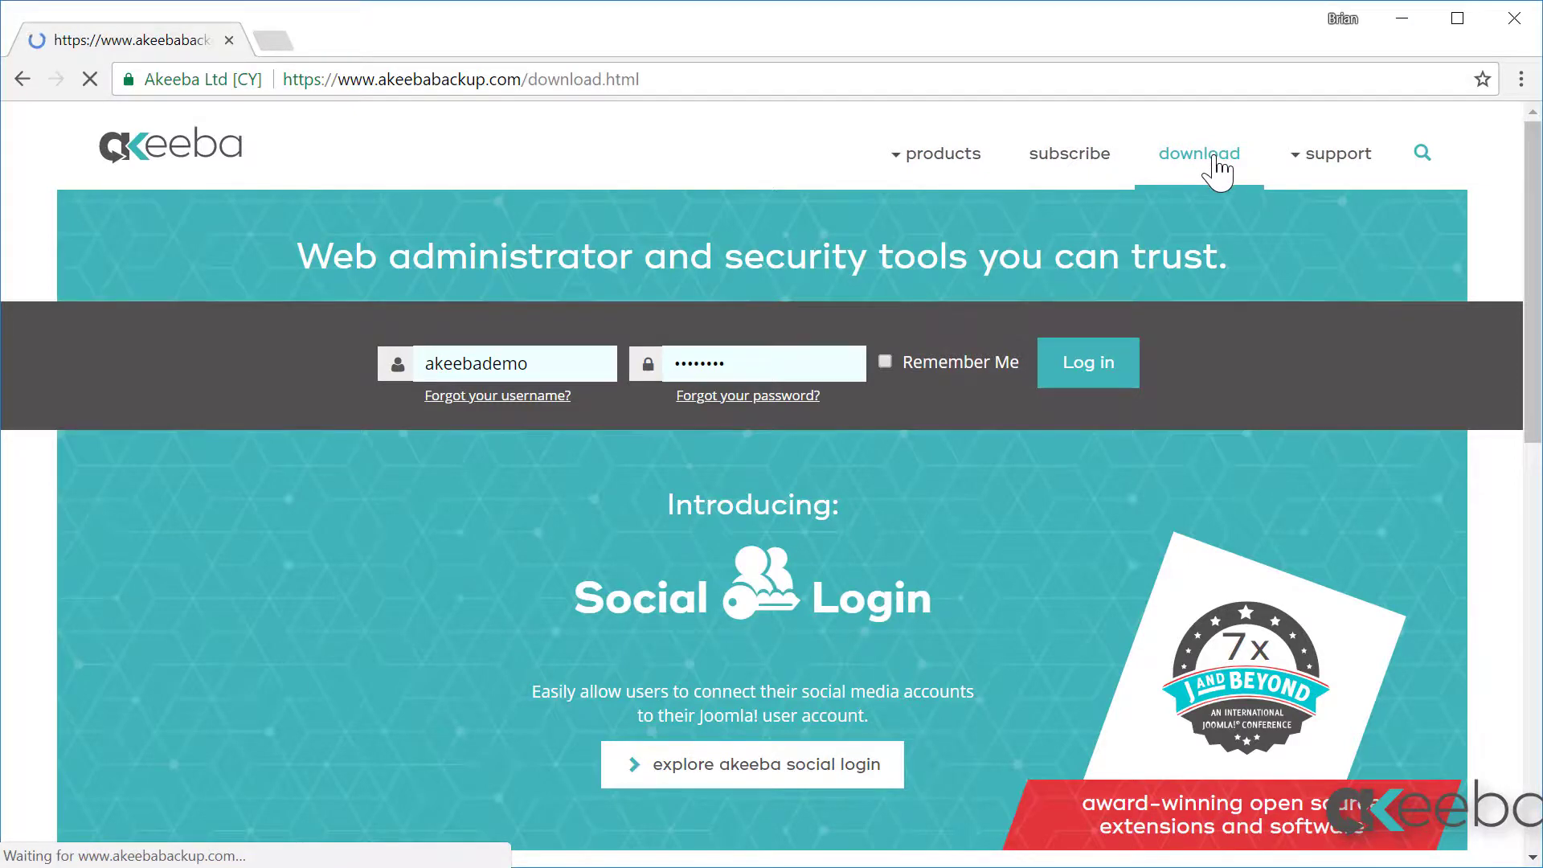
scroll(1178, 510, "down", 5)
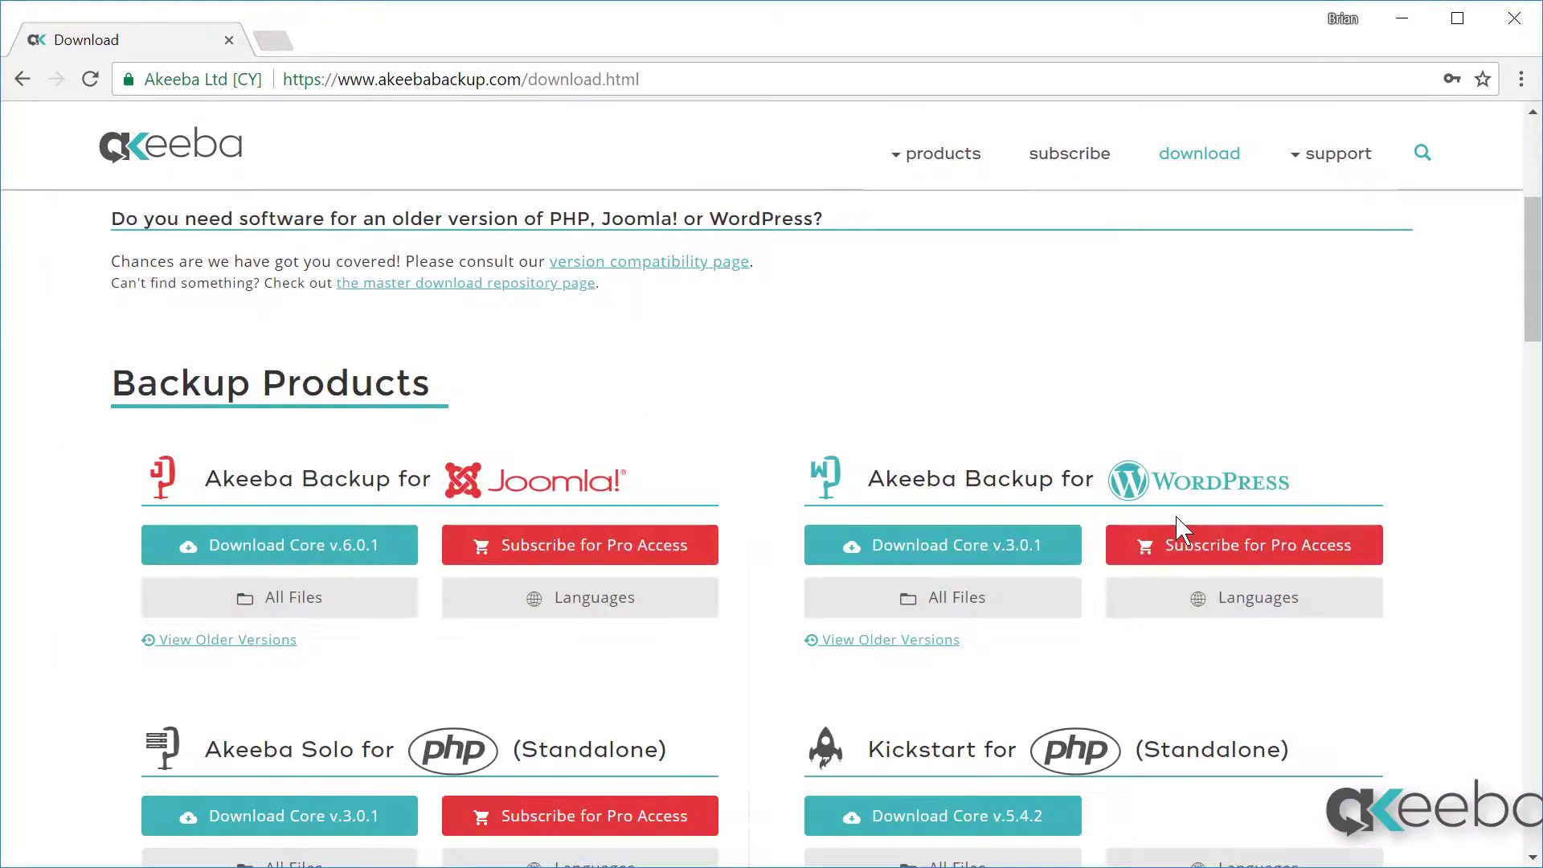
scroll(1112, 644, "down", 5)
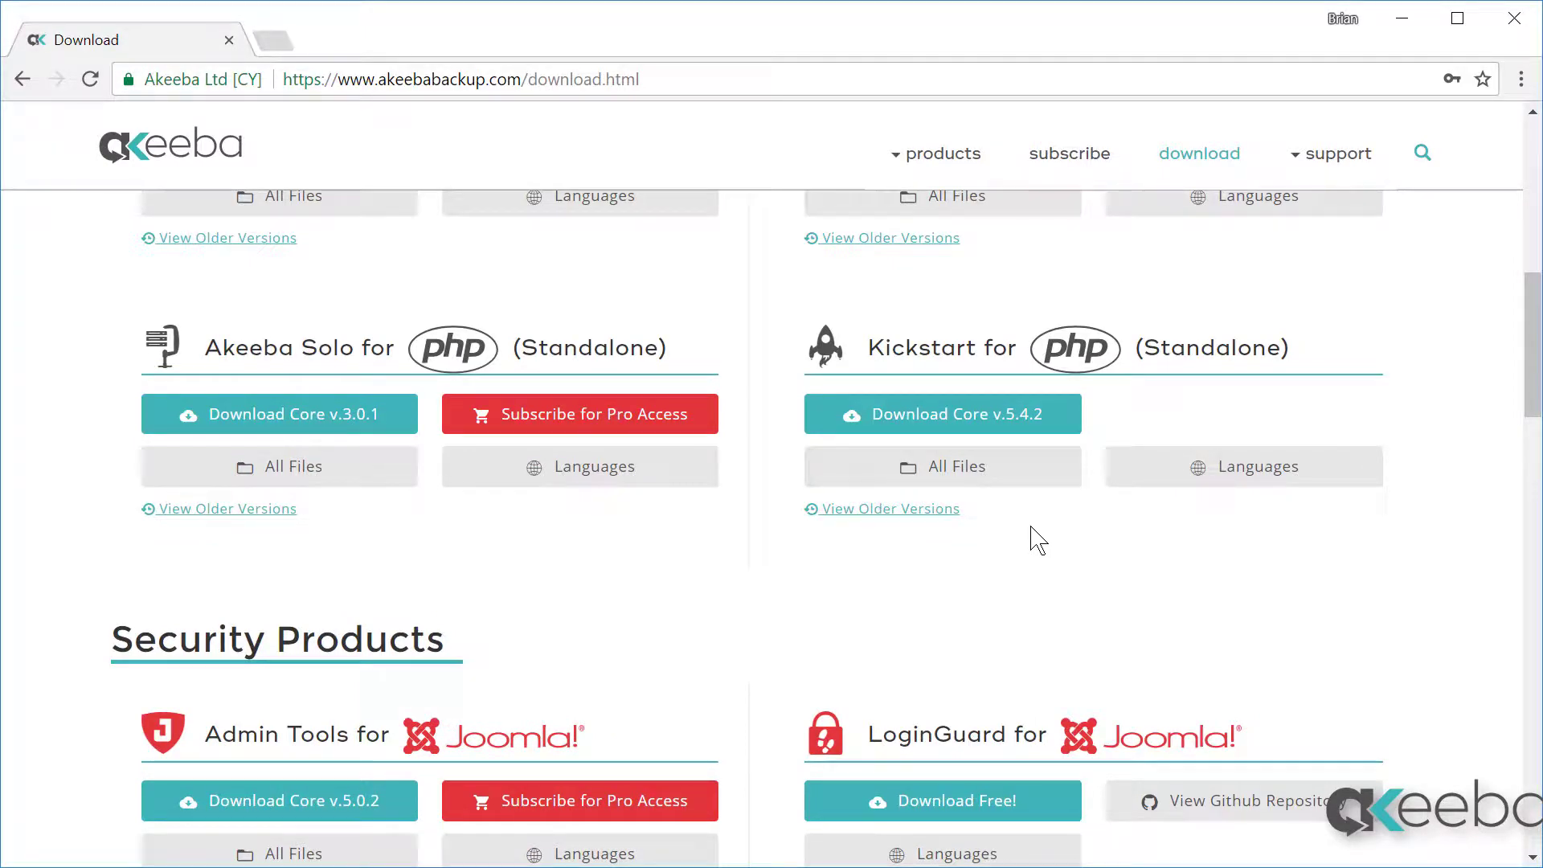
left_click(978, 415)
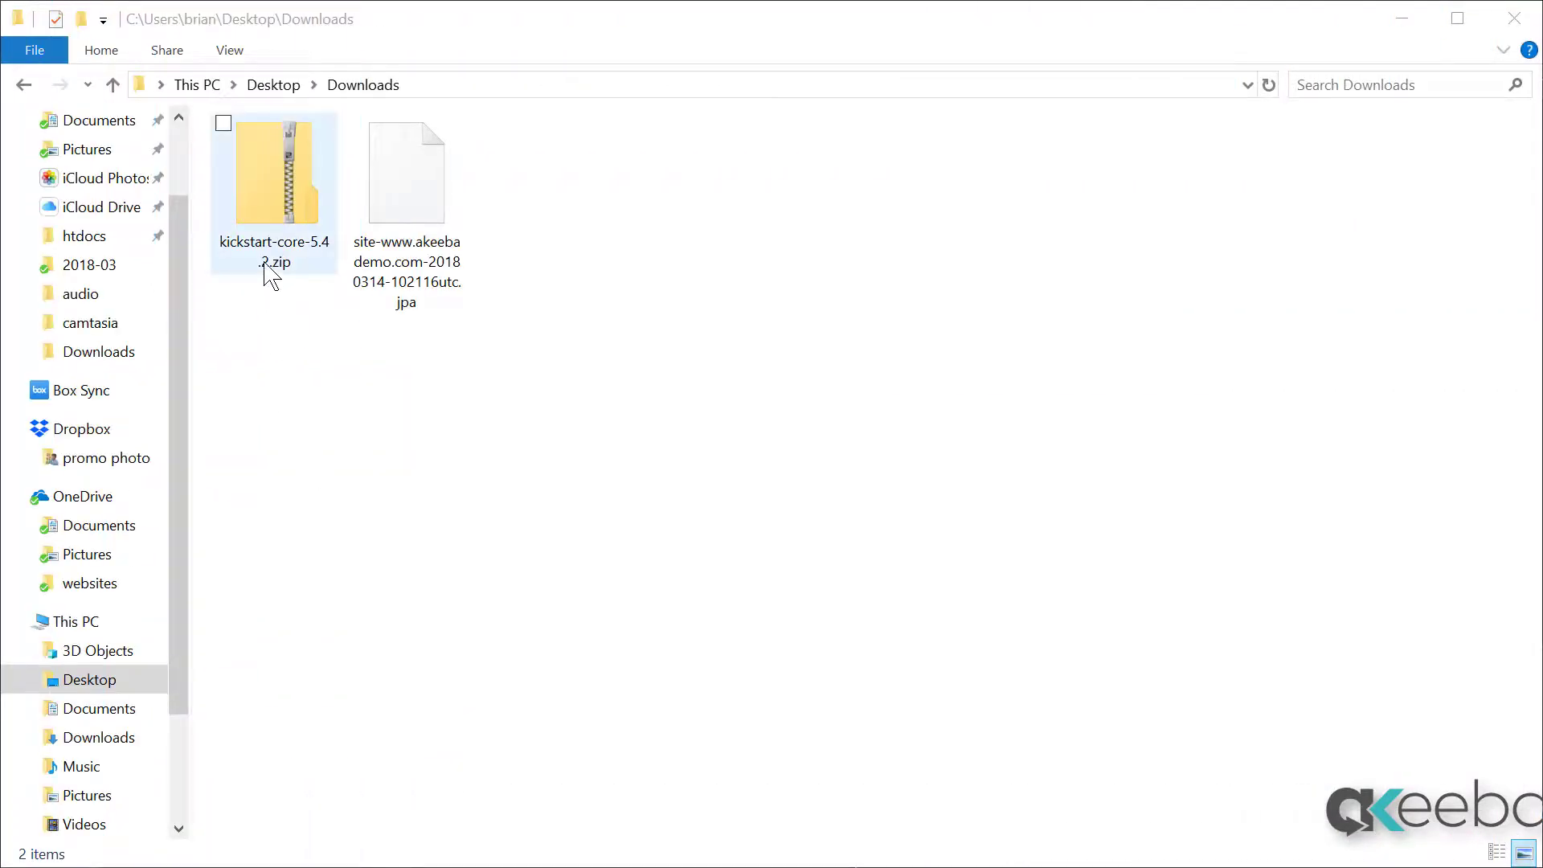
In File Explorer, extract kickstart-core-5.4.2.zip in the Downloads folder and locate kickstart.php among the extracted files.
left_click(271, 275)
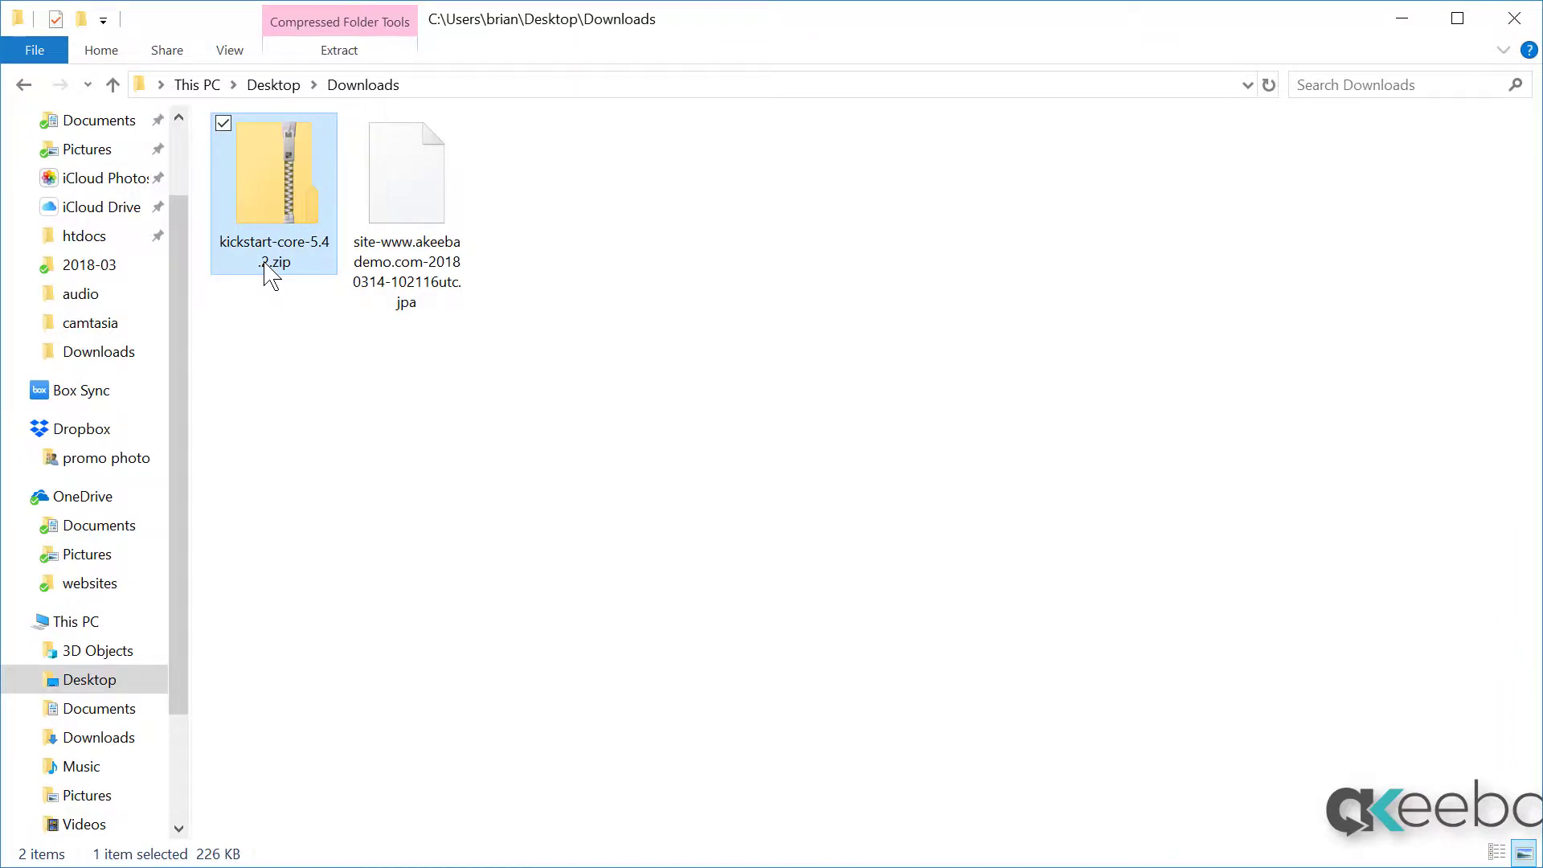
right_click(271, 276)
left_click(251, 360)
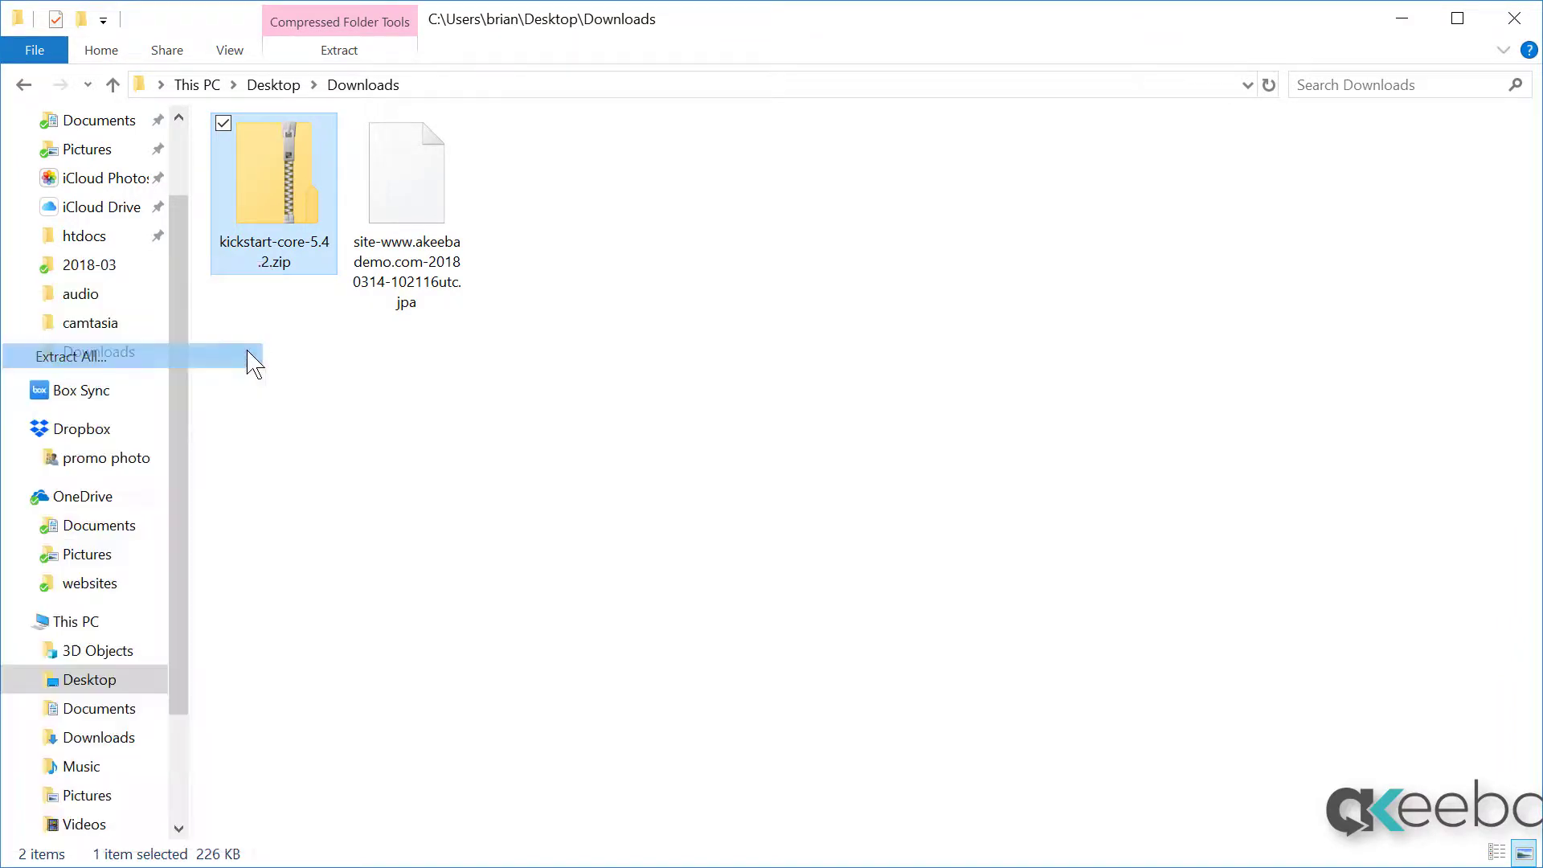
left_click(1216, 845)
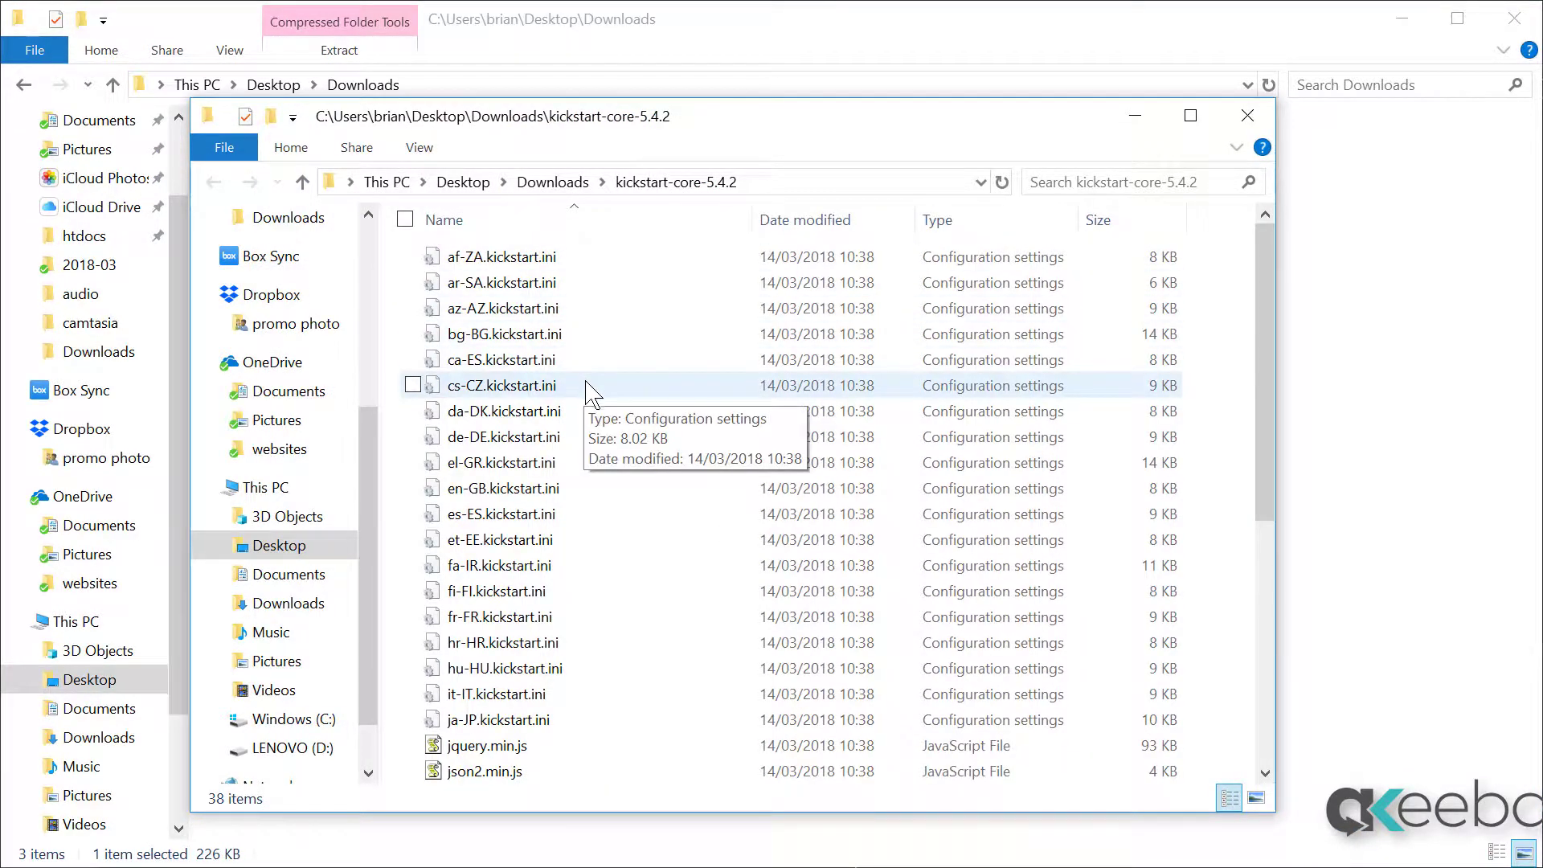
scroll(592, 390, "down", 3)
left_click(536, 545)
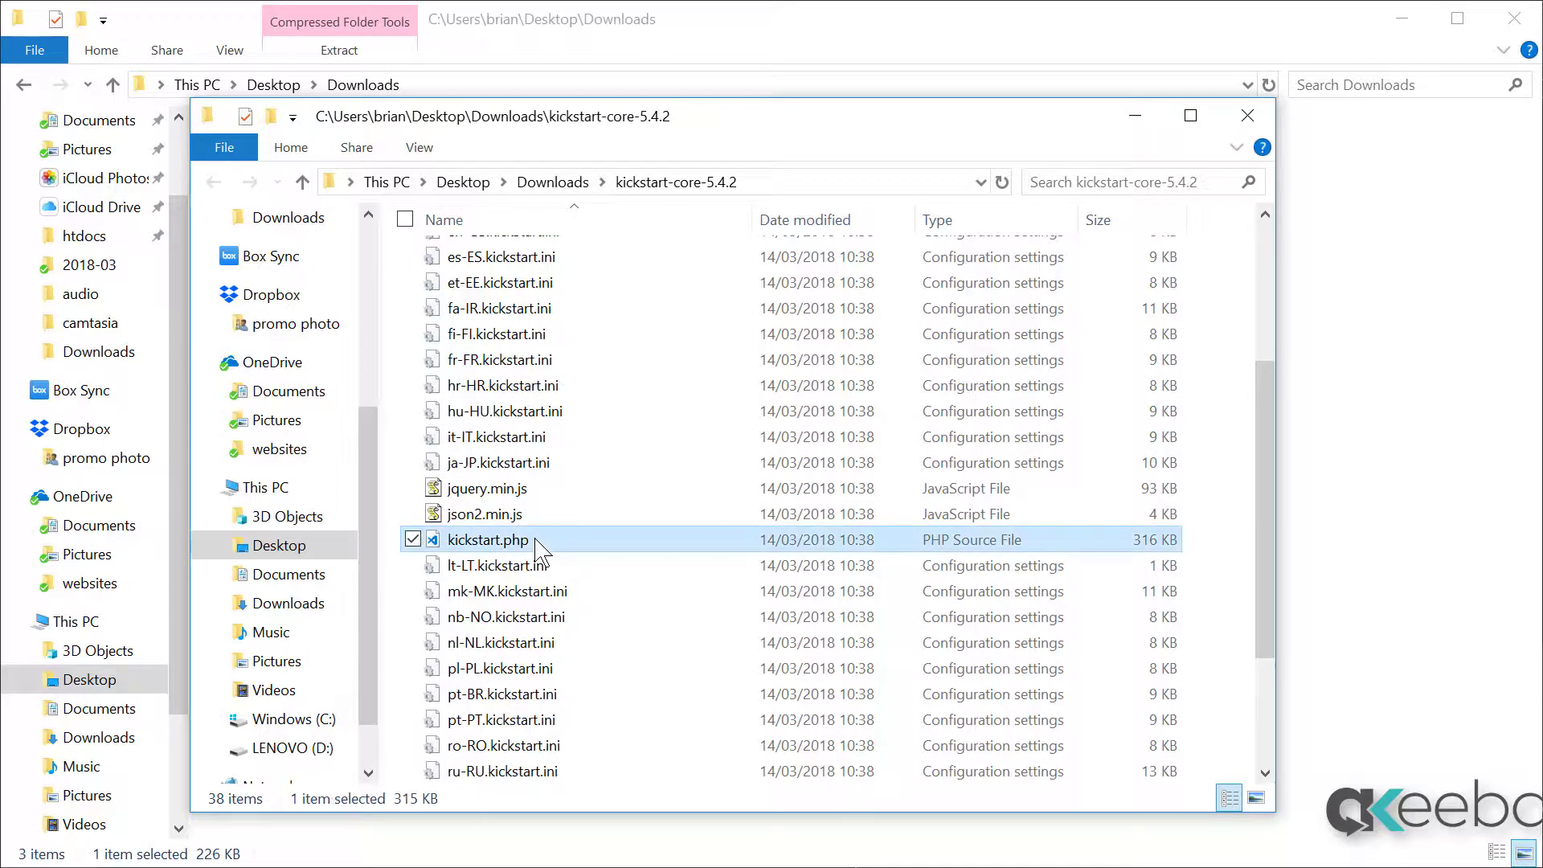
double_click(536, 547)
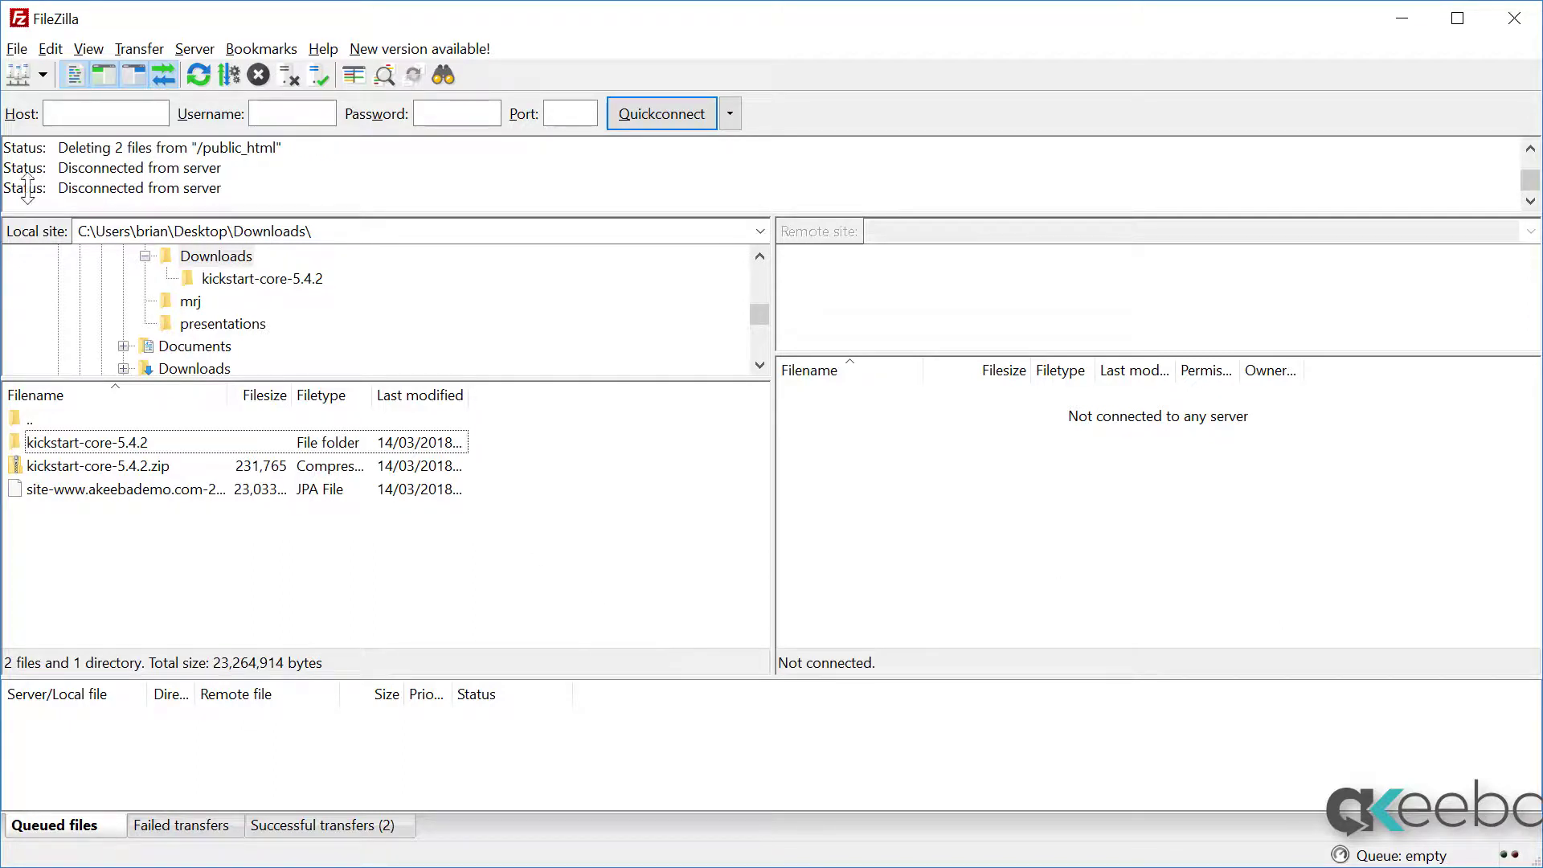
In FileZilla, connect to the saved site ftp.lq1ugril-site.1tempurl.com and open its public_html folder.
left_click(43, 74)
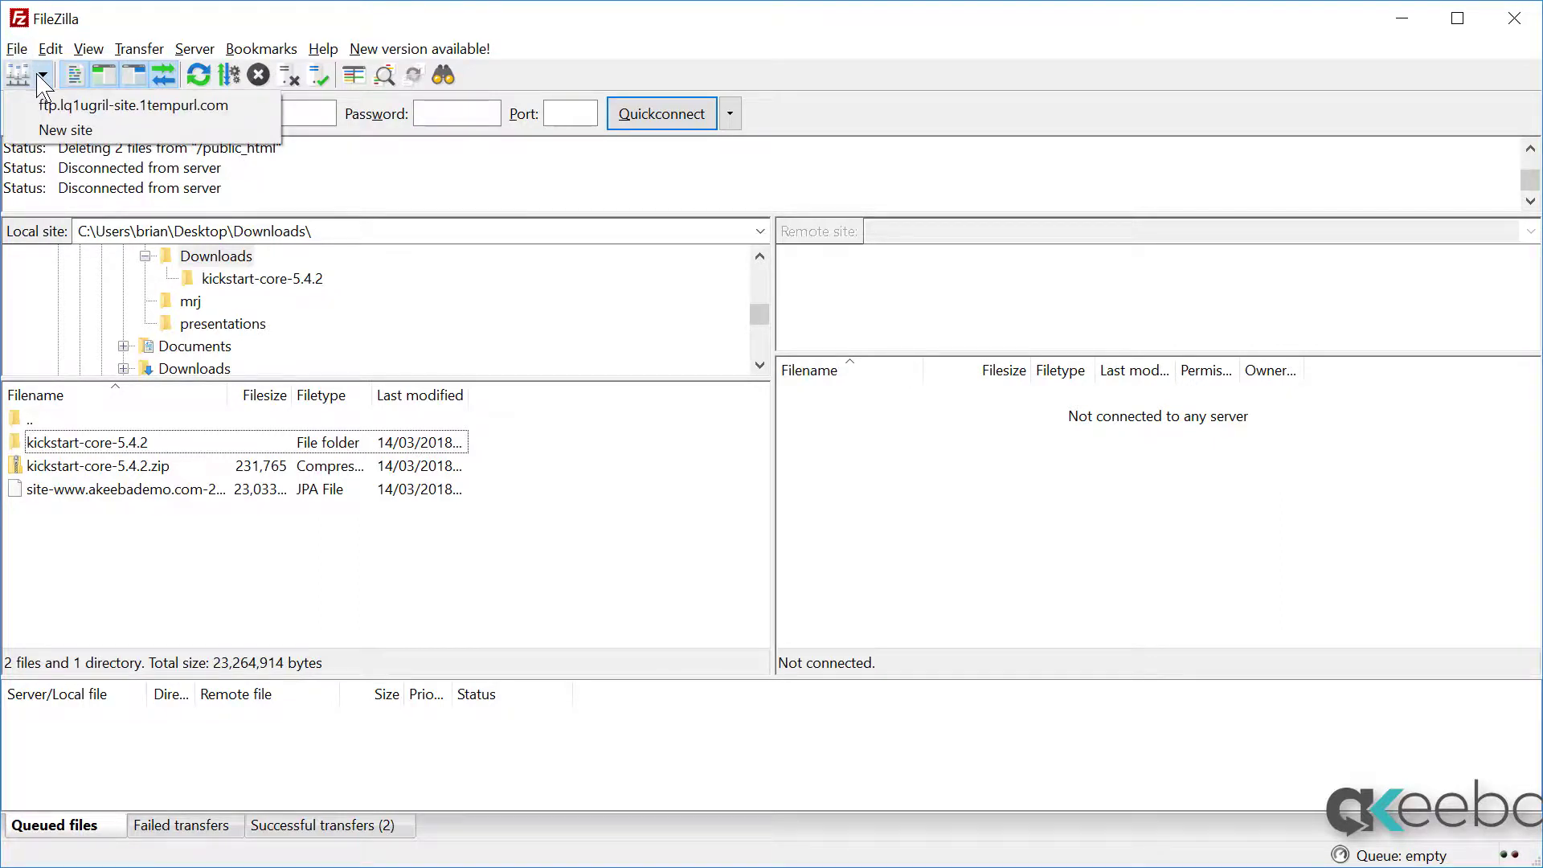
left_click(56, 107)
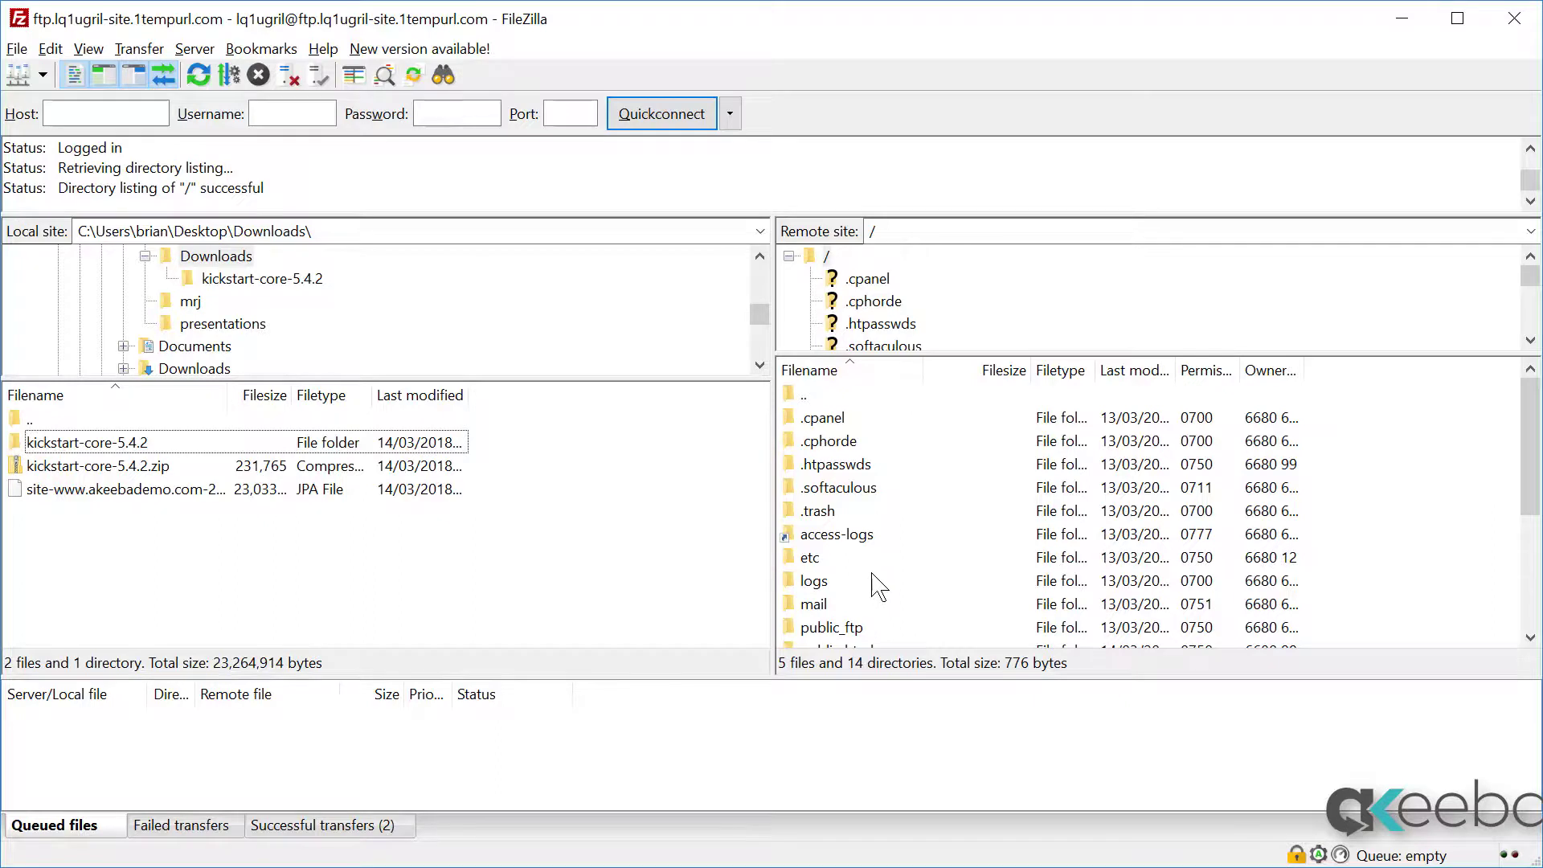
scroll(878, 578, "down", 3)
double_click(841, 447)
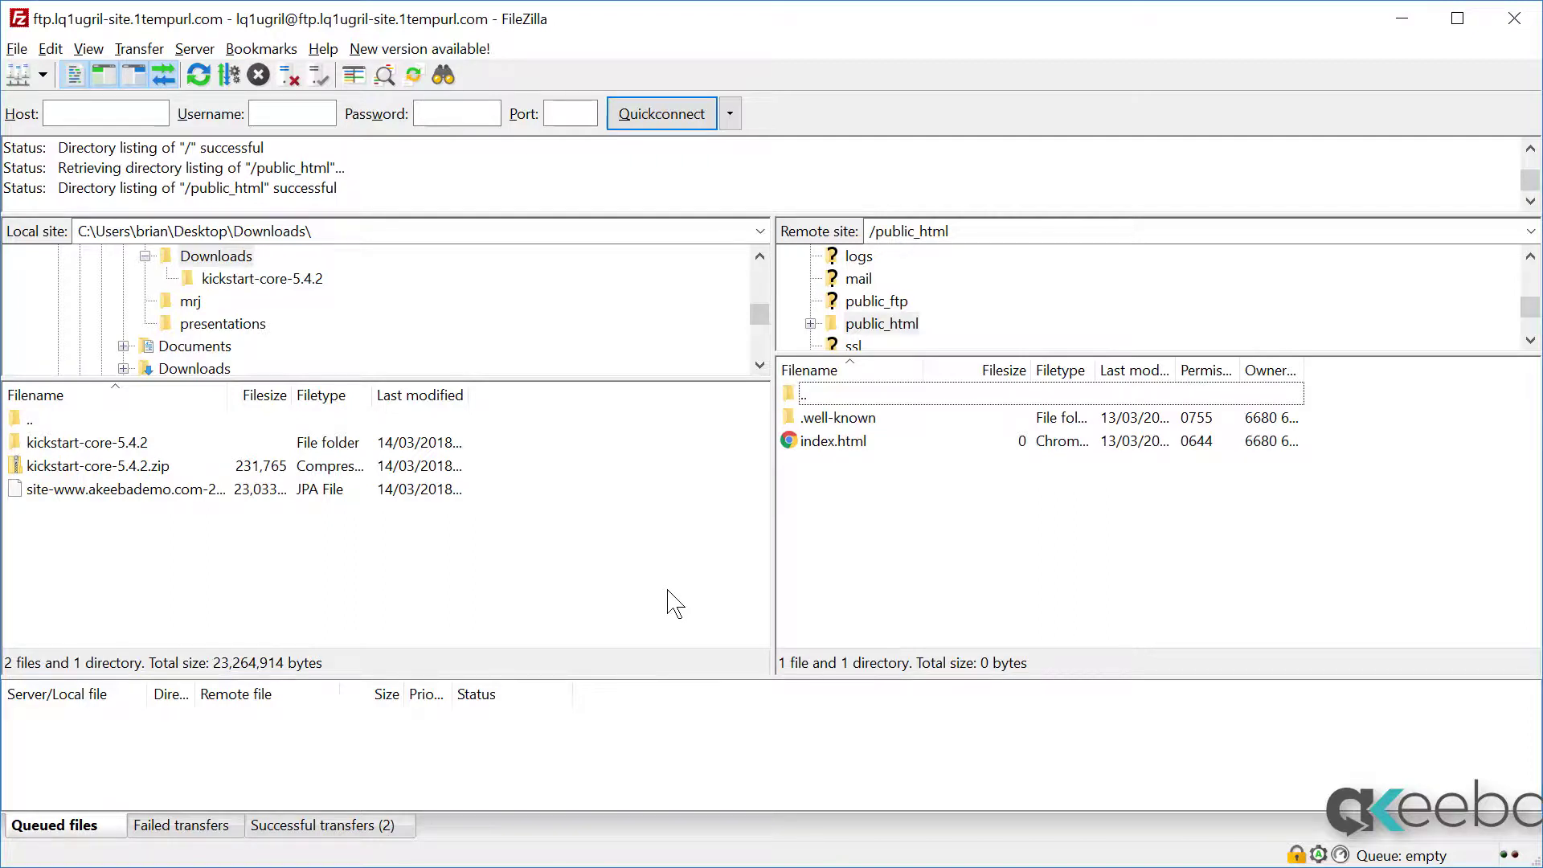
Upload the site's JPA backup archive from the local Downloads folder to public_html.
left_click(156, 496)
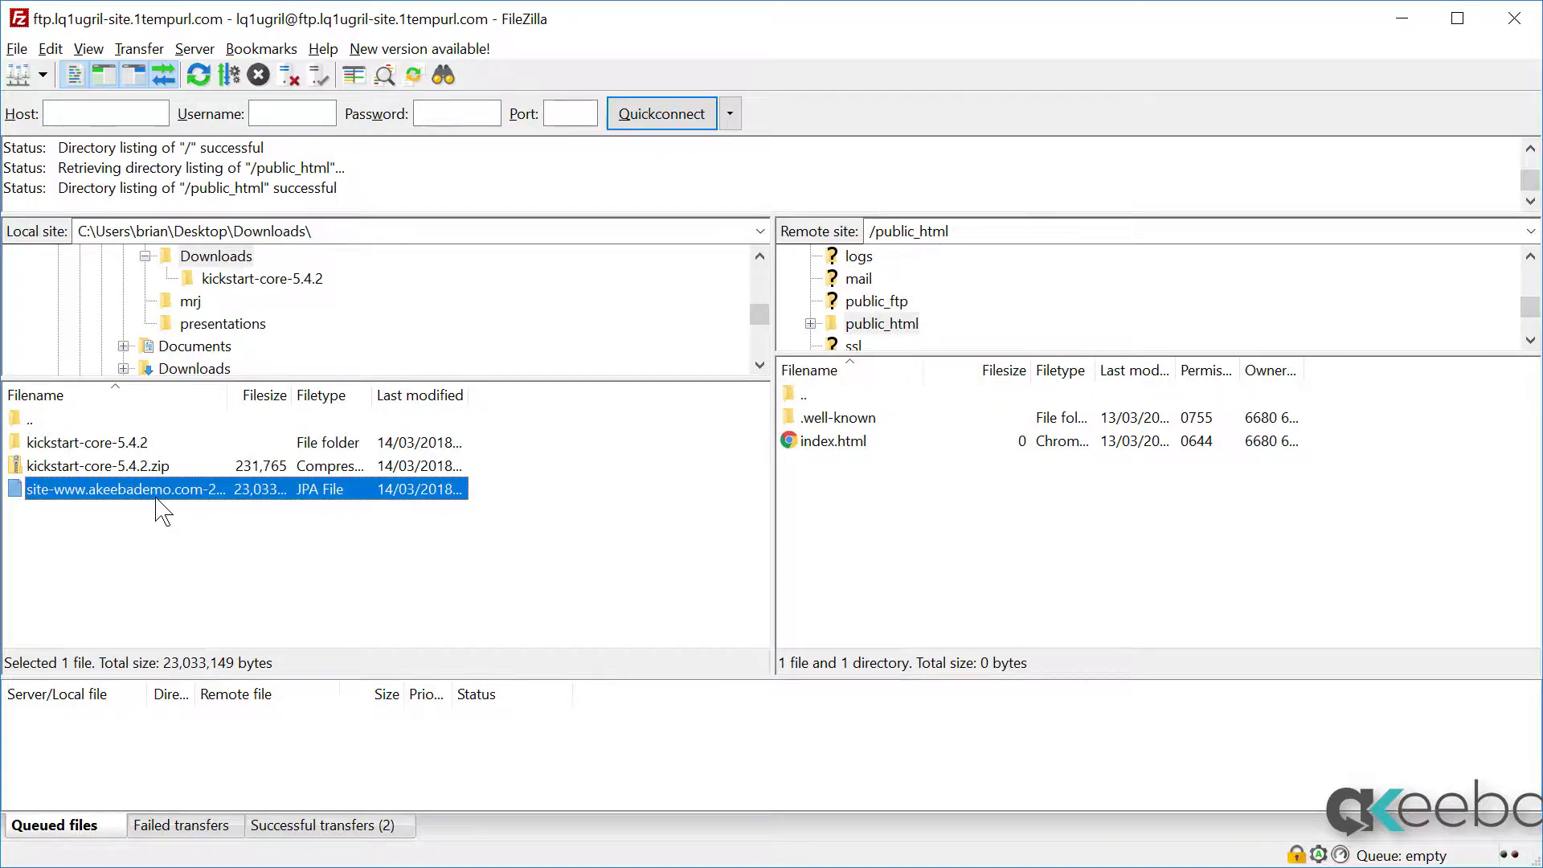
left_click(156, 496)
key("Escape")
left_click_drag(129, 495, 948, 527)
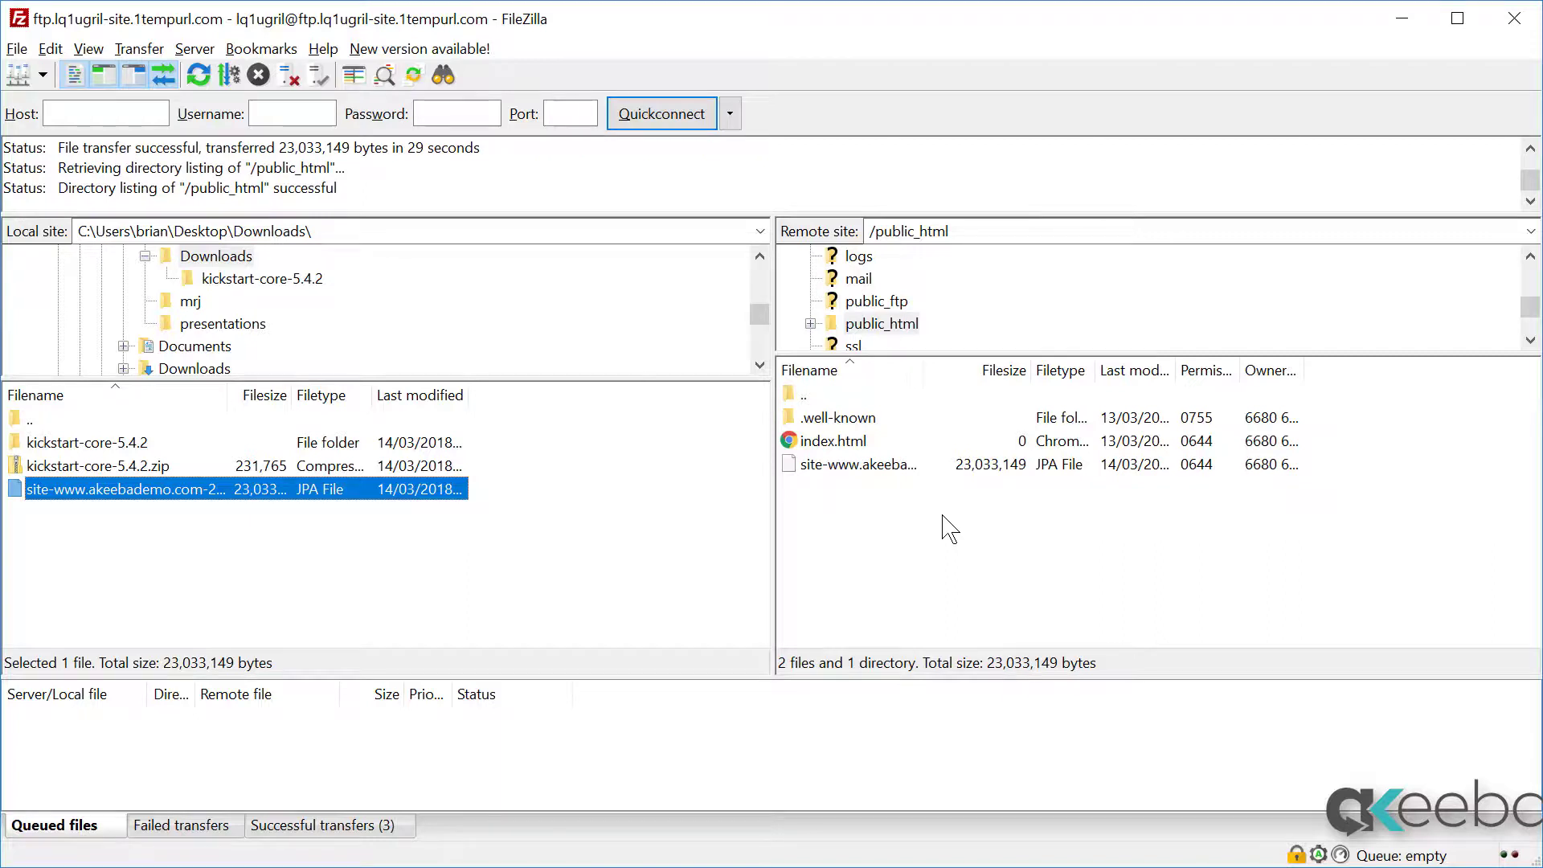
Upload kickstart.php from the local kickstart-core-5.4.2 folder to public_html.
double_click(83, 448)
scroll(112, 540, "down", 8)
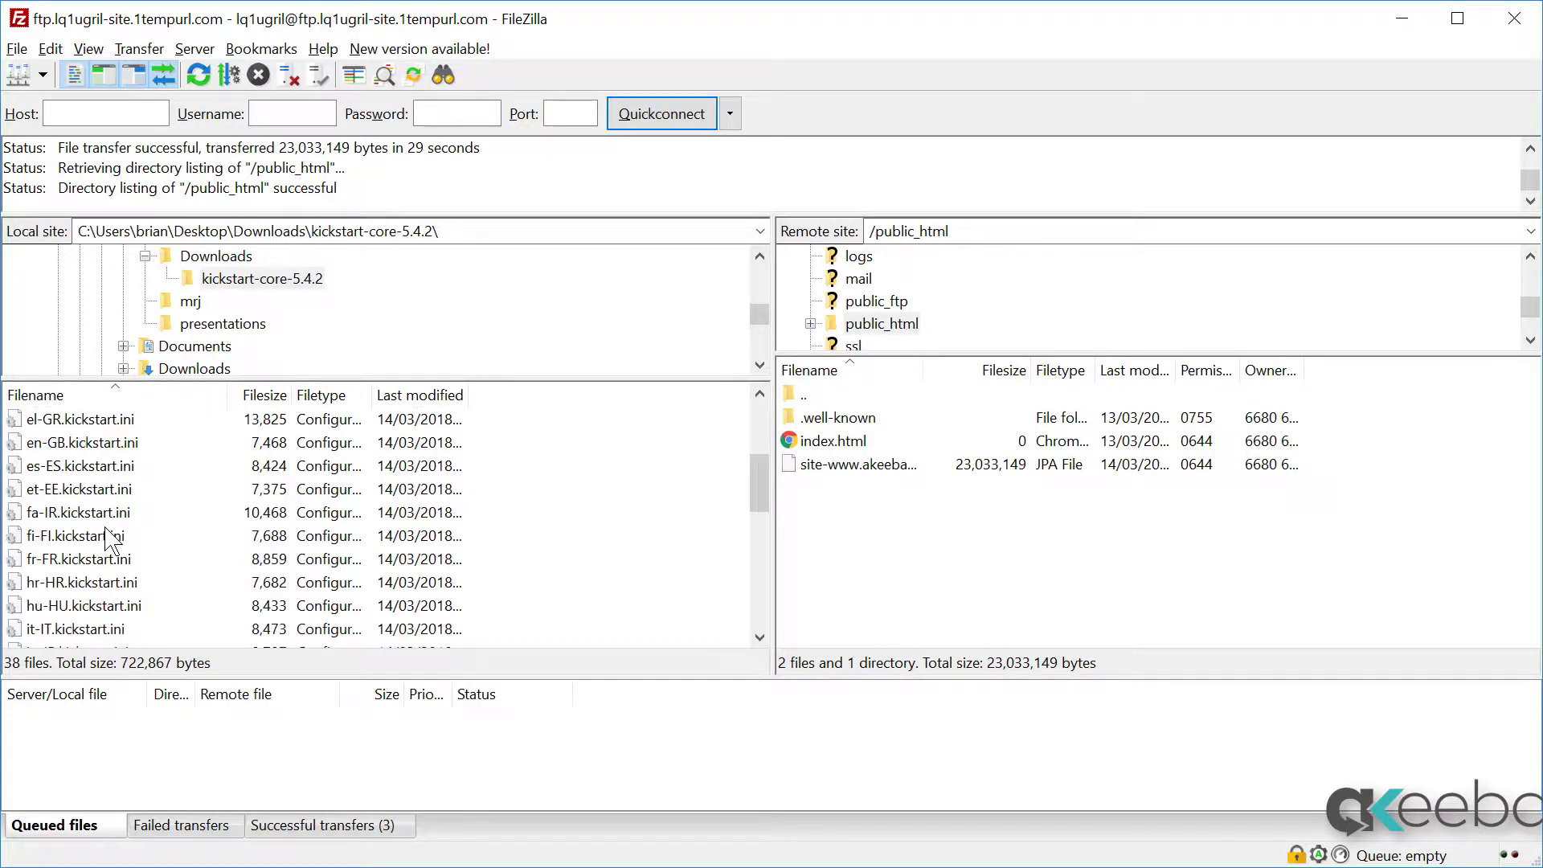
left_click_drag(63, 530, 1171, 572)
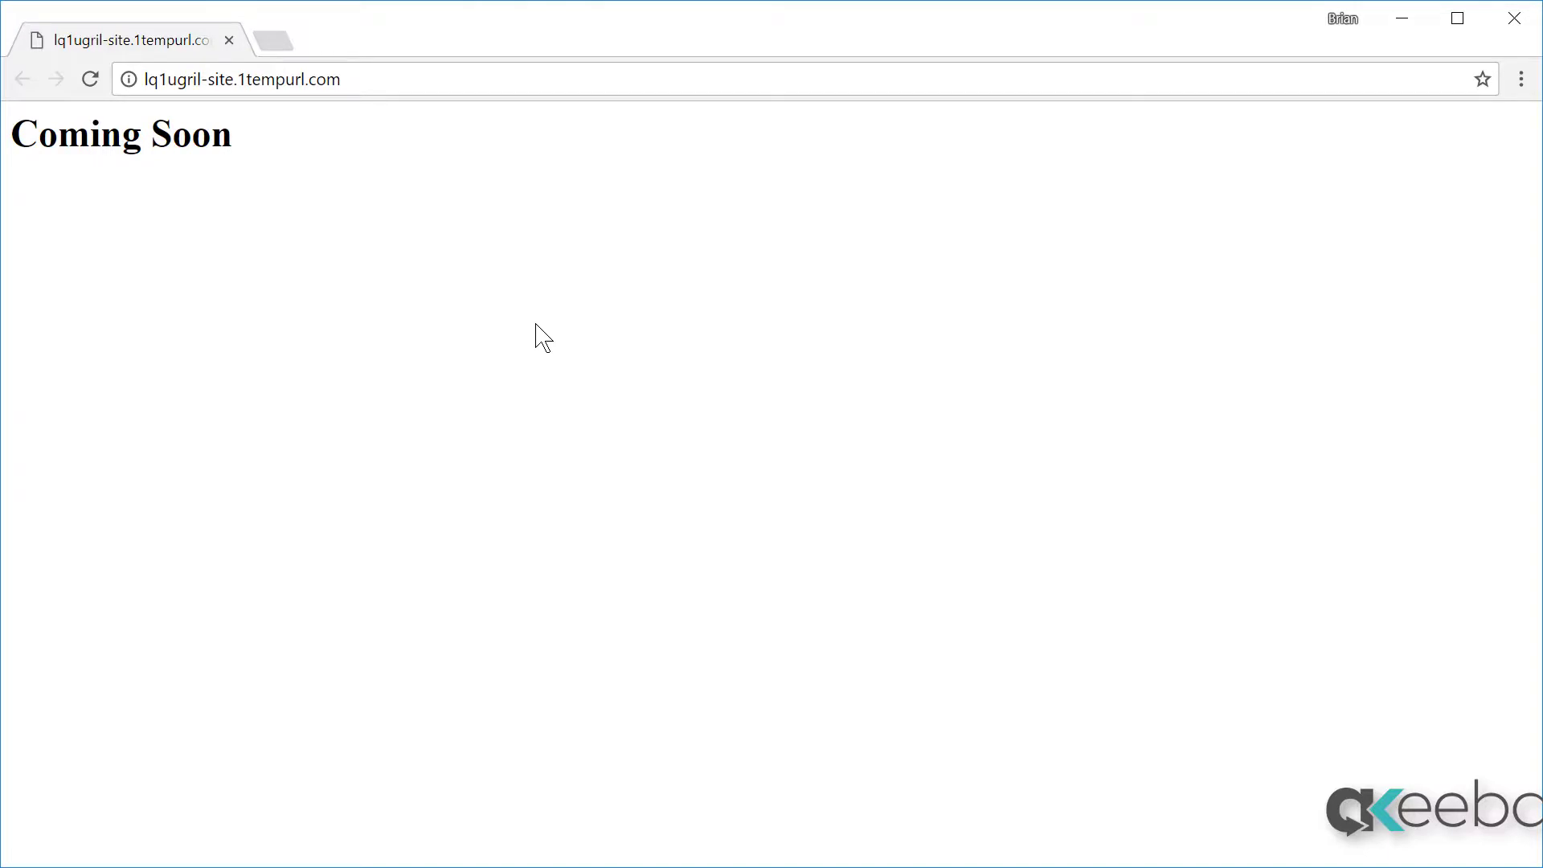
In the browser, open lq1ugril-site.1tempurl.com/kickstart.php and dismiss the introductory message about Akeeba Kickstart.
left_click(404, 86)
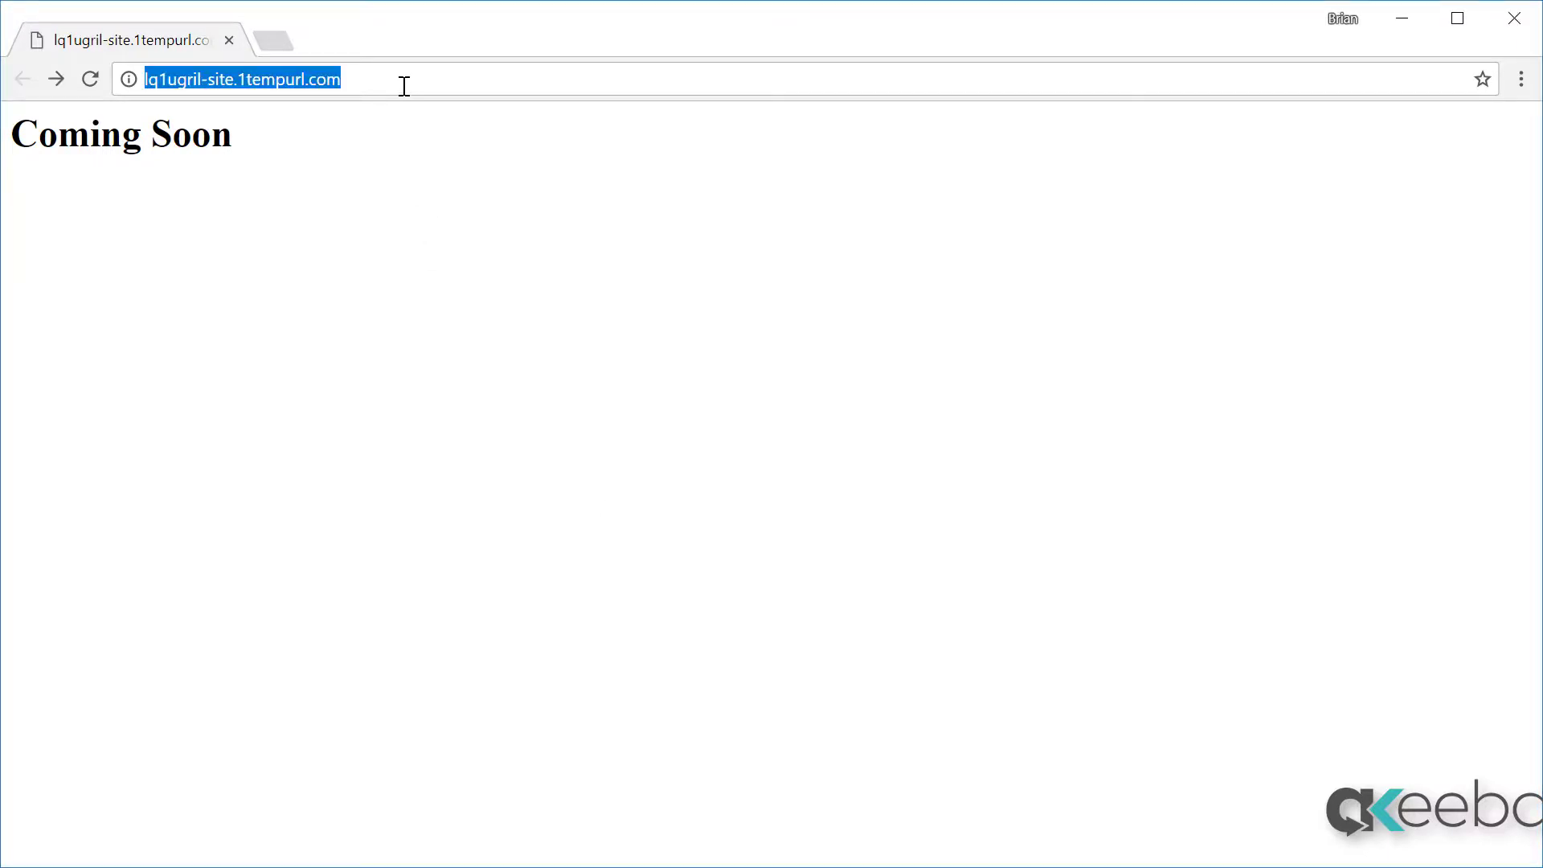
left_click(404, 86)
type("/kickstart.php")
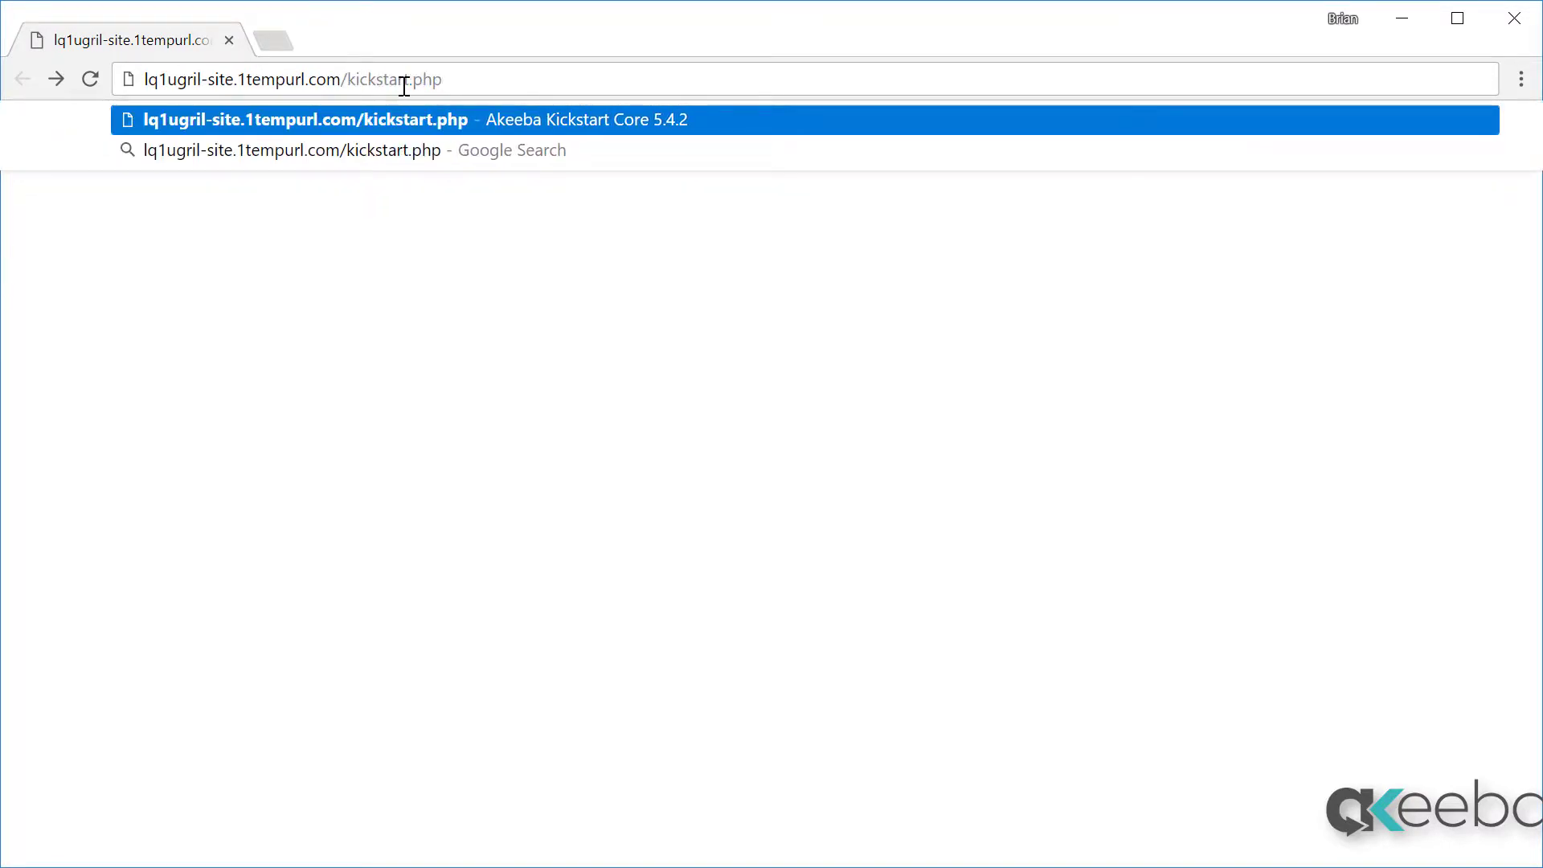
key("Return")
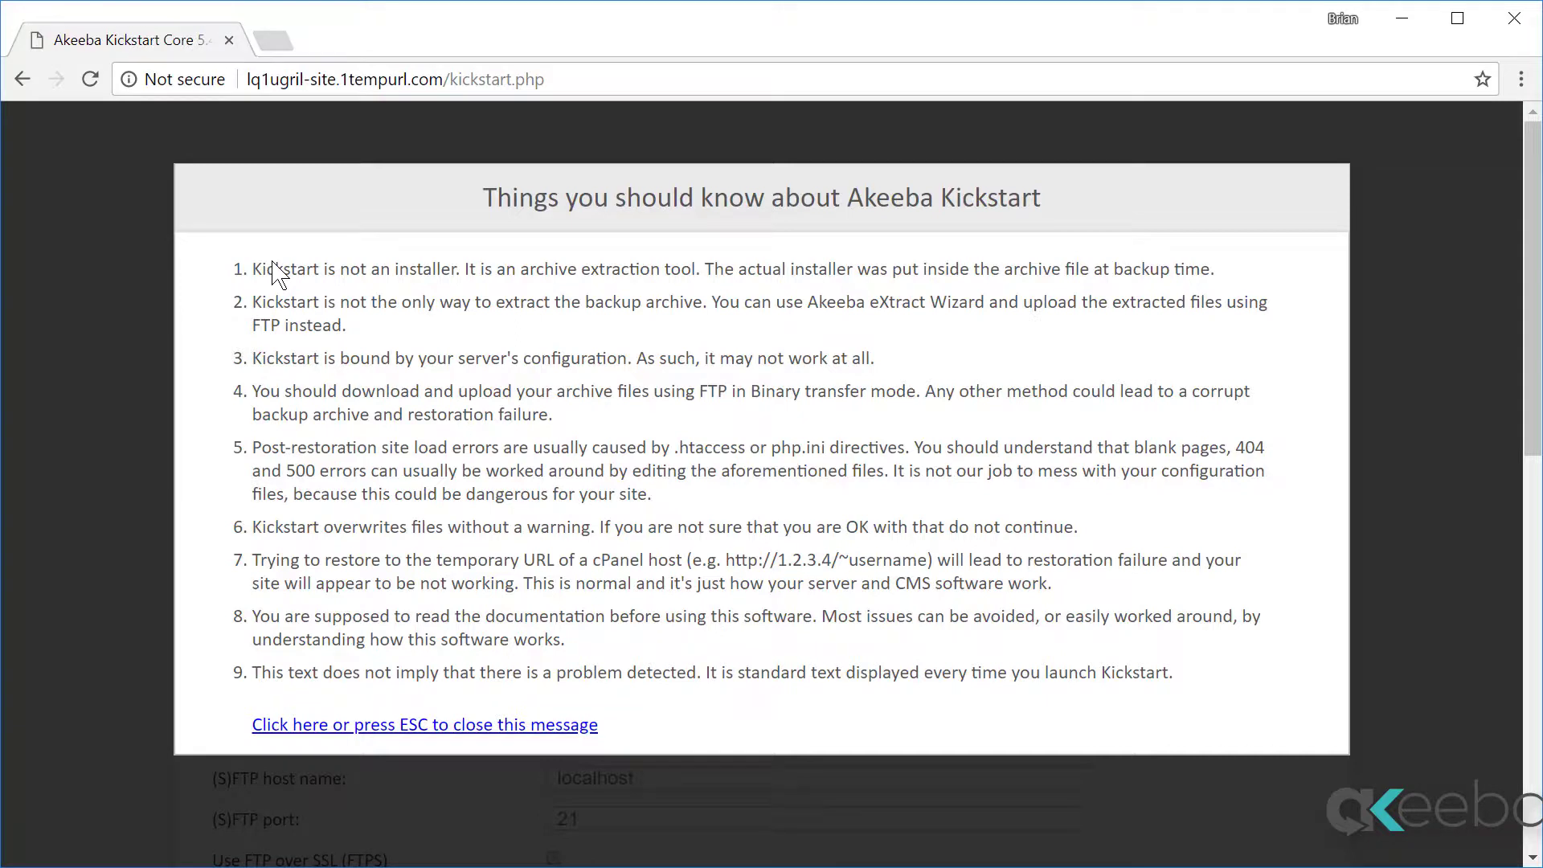
left_click(424, 723)
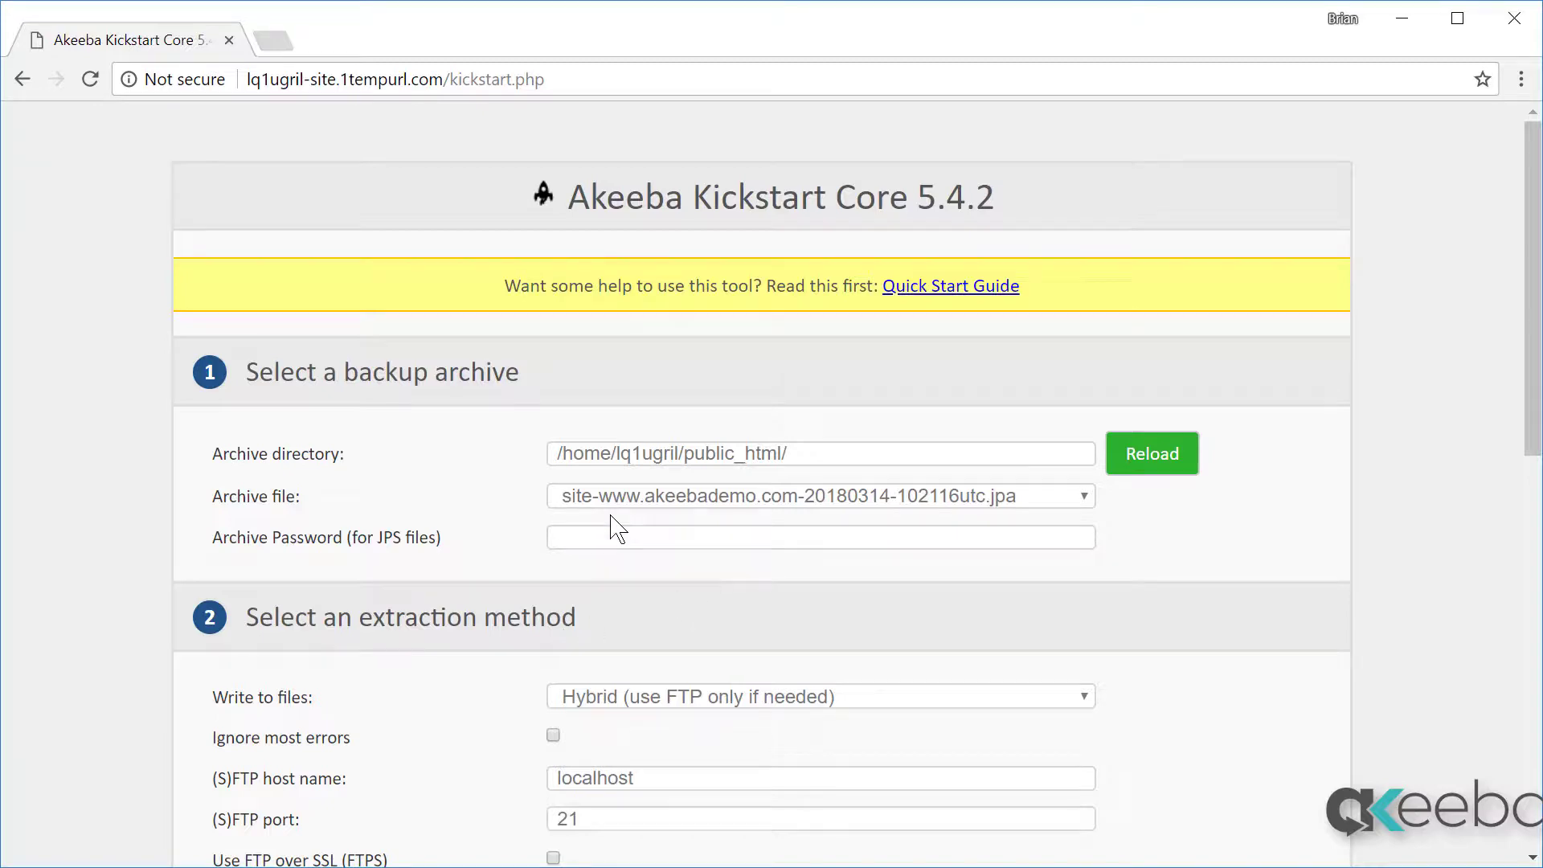
Extract the selected backup archive with the default Kickstart settings and run the installer.
scroll(1229, 672, "down", 10)
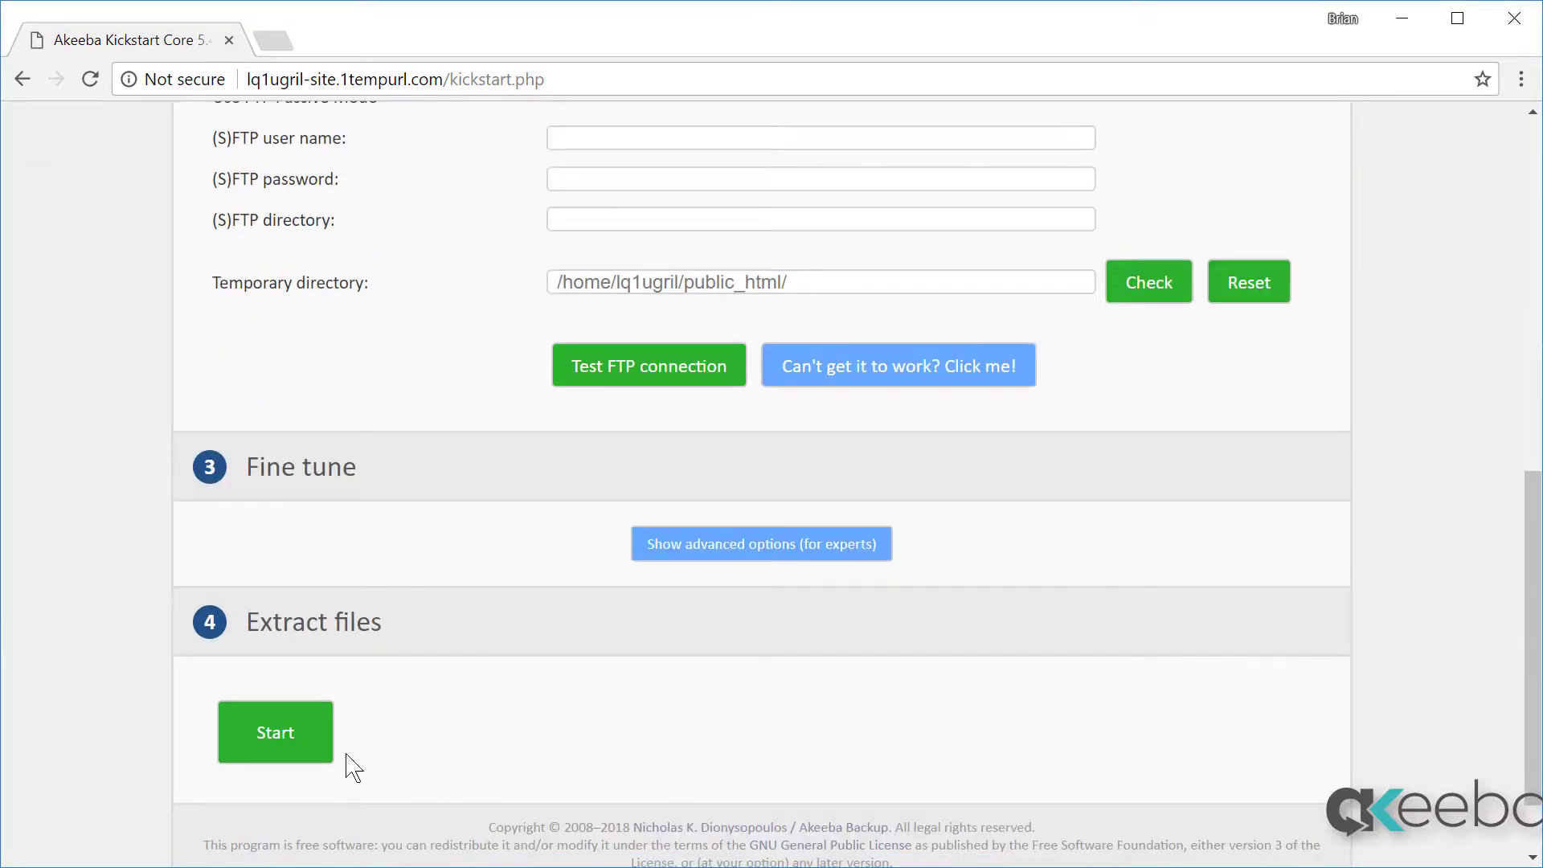
left_click(275, 733)
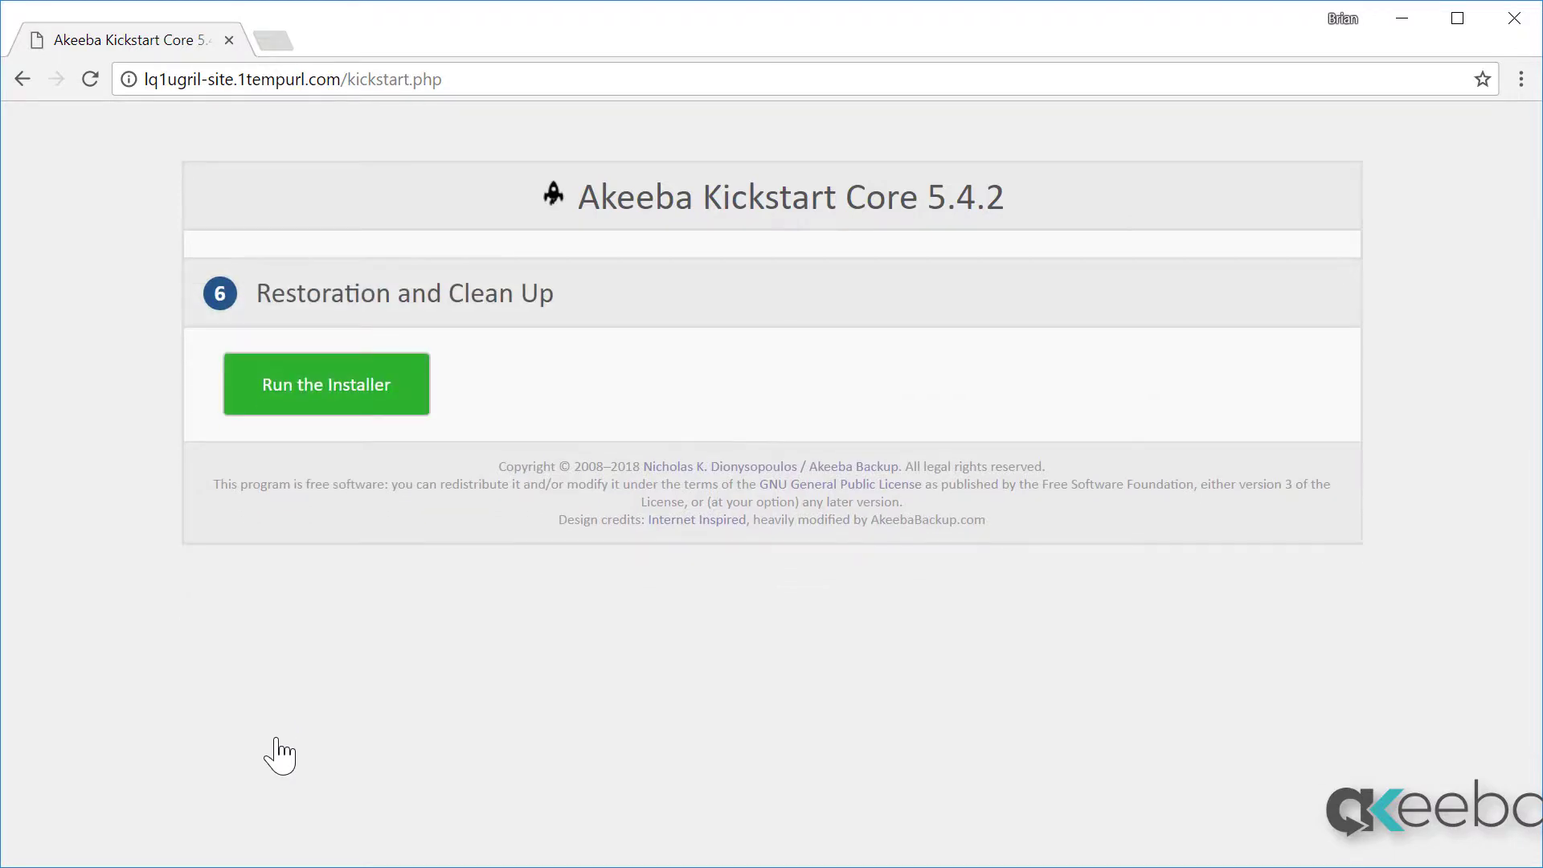
left_click(294, 389)
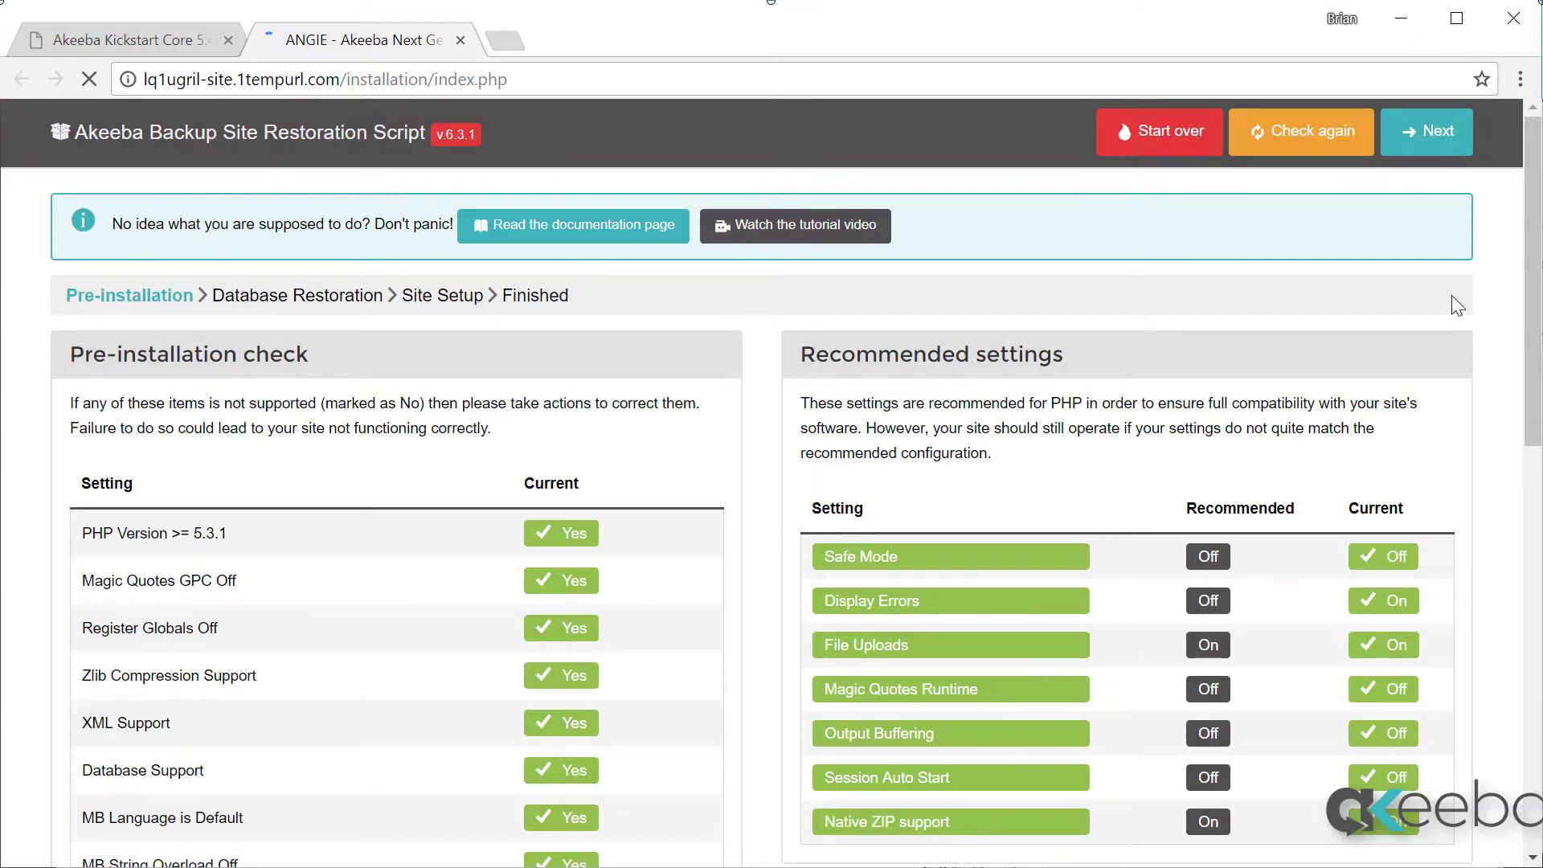
Proceed to Database Restoration and enter the host name localhost, user name akeebademo and the database password.
left_click(1404, 145)
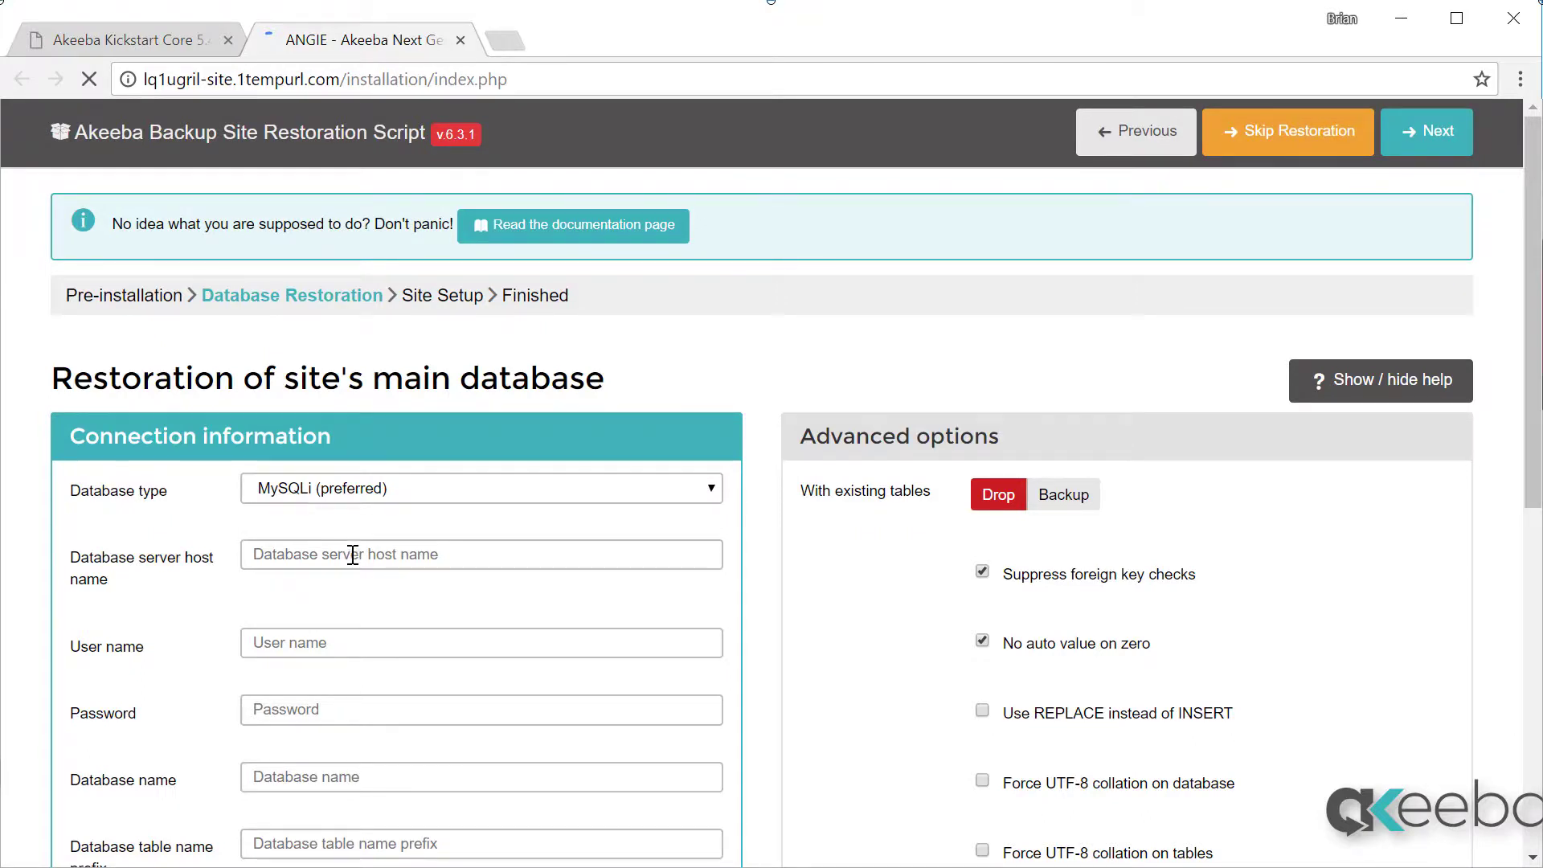
left_click(351, 553)
type("localhost")
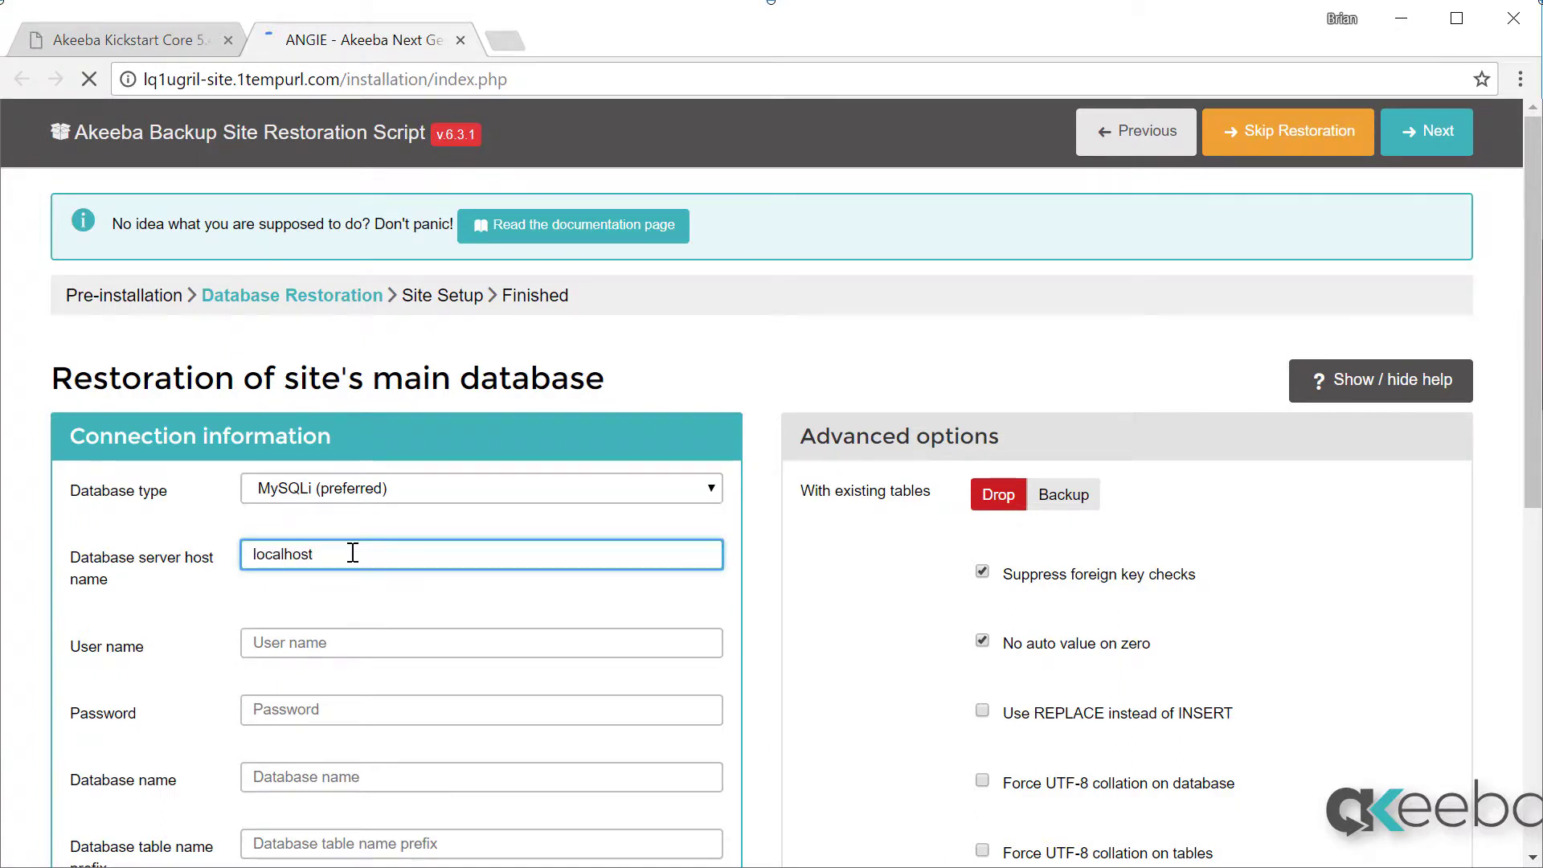
key("Tab")
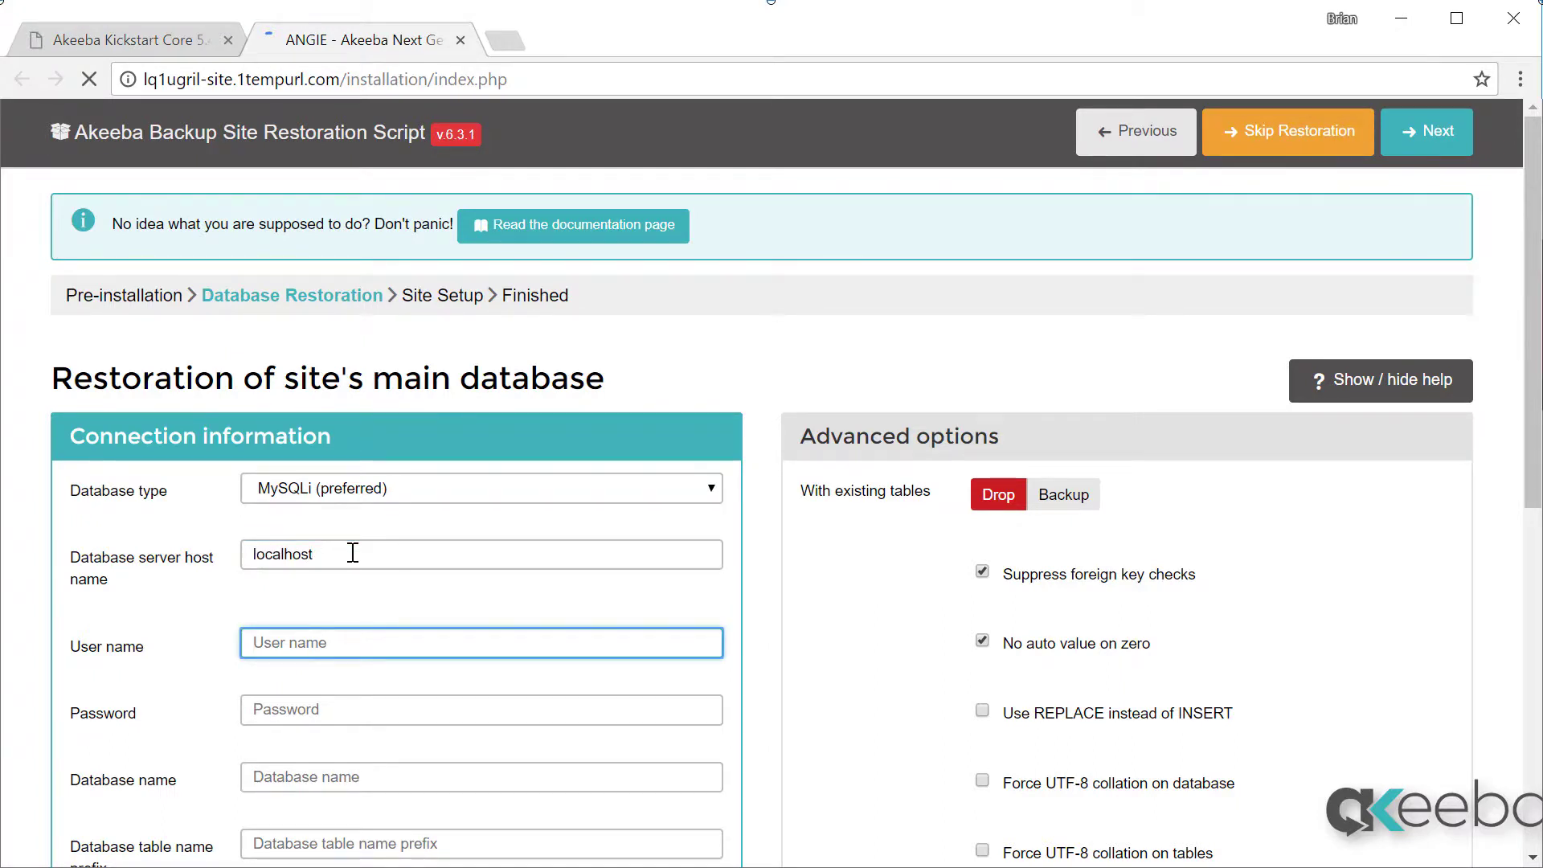
type("akeebademo")
key("Tab")
type("••••••••••")
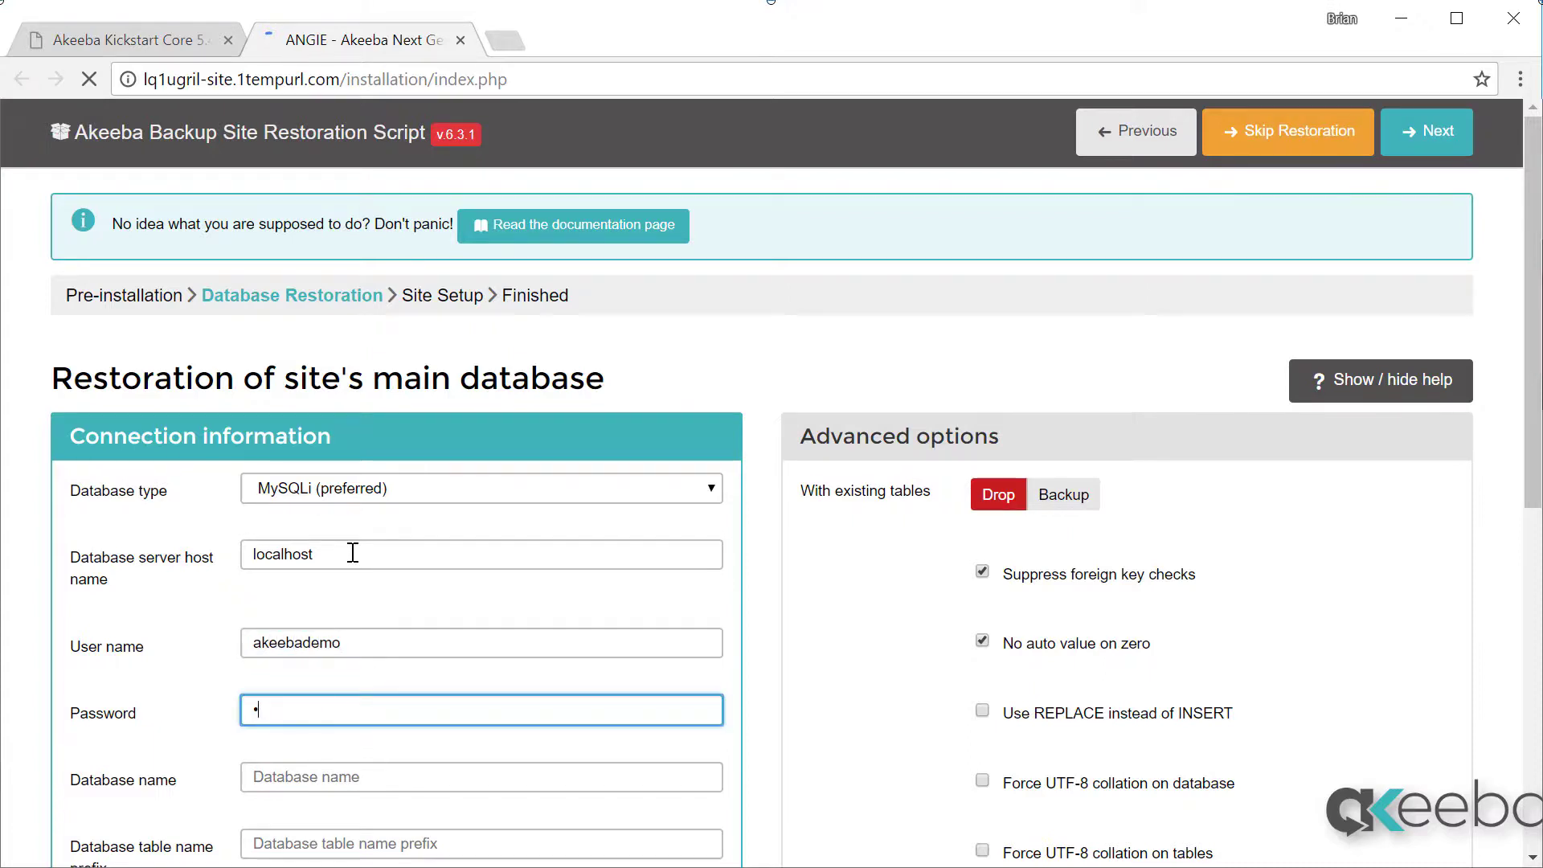
type("•")
key("Tab")
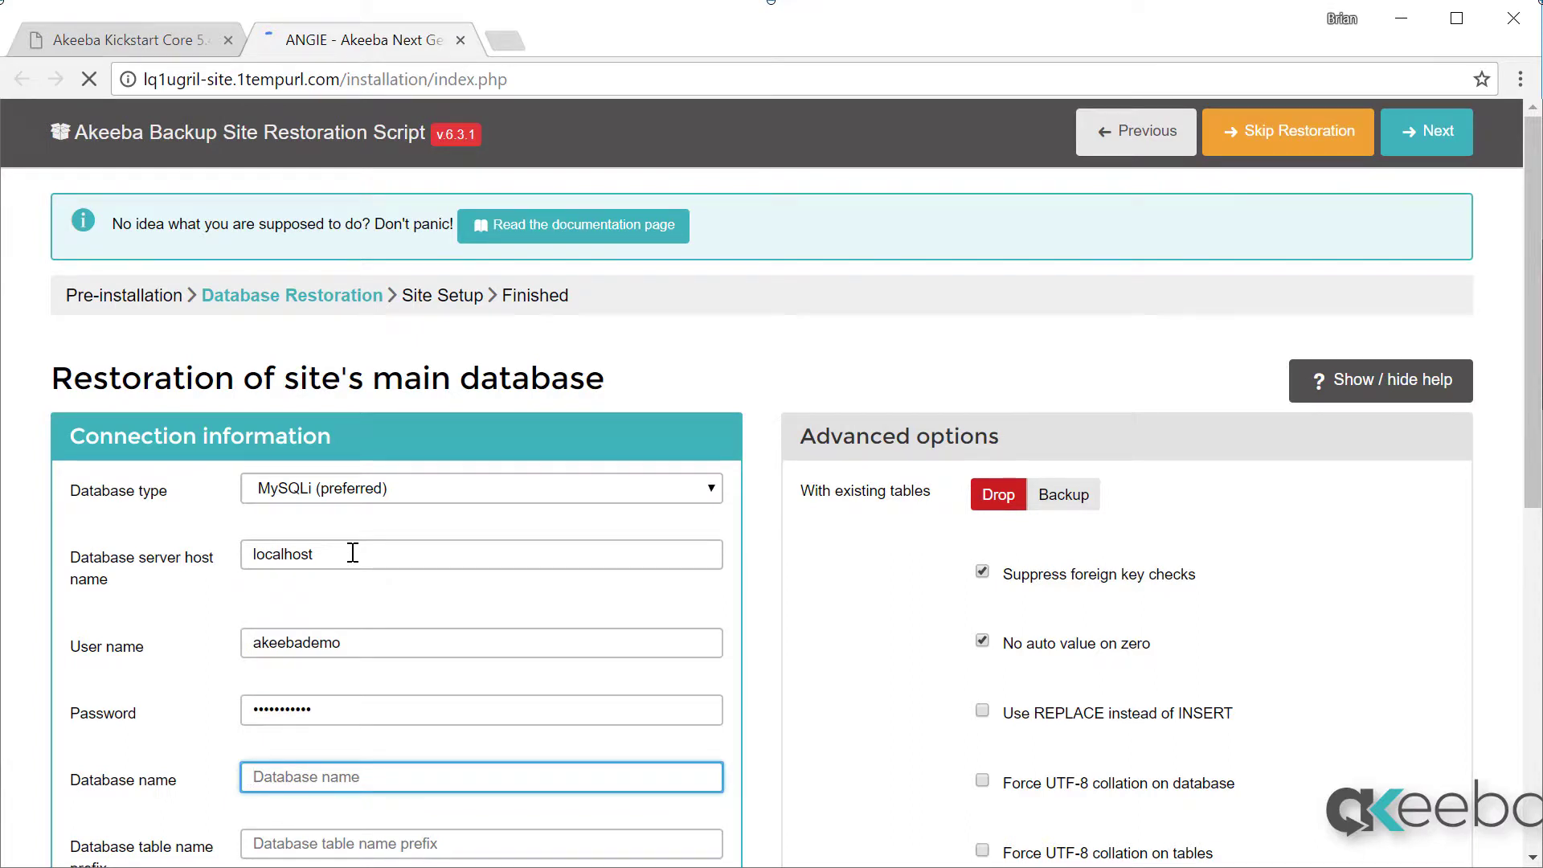
Set the database name to akeebademo and the table name prefix to johrc_.
type("akeebademo")
key("Tab")
type("johrc_")
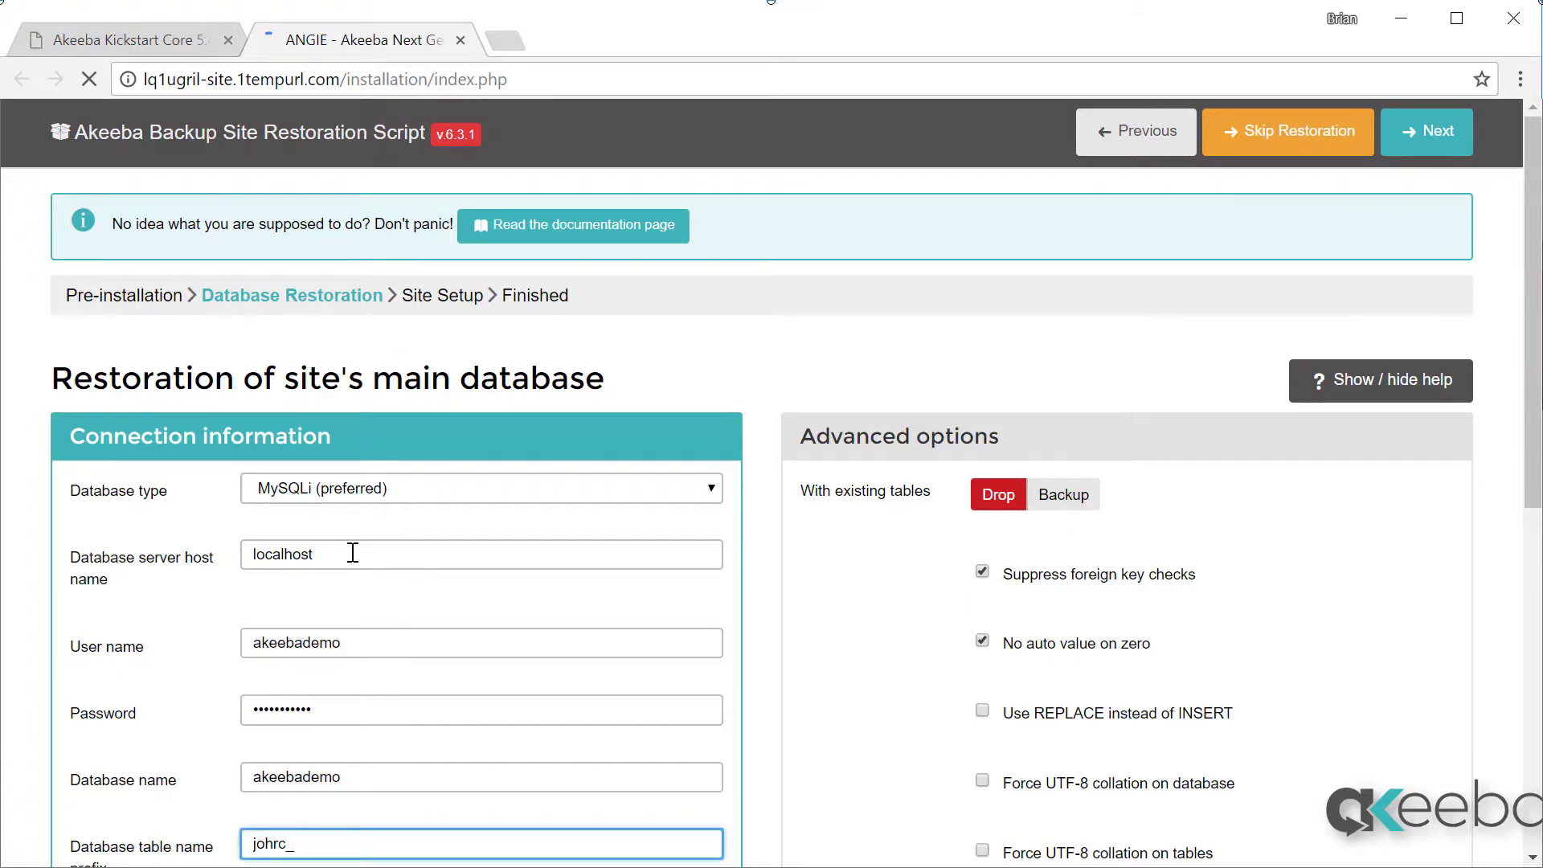
Run the restoration of the site's main database and complete Site Setup with the prefilled site parameters.
left_click(1418, 153)
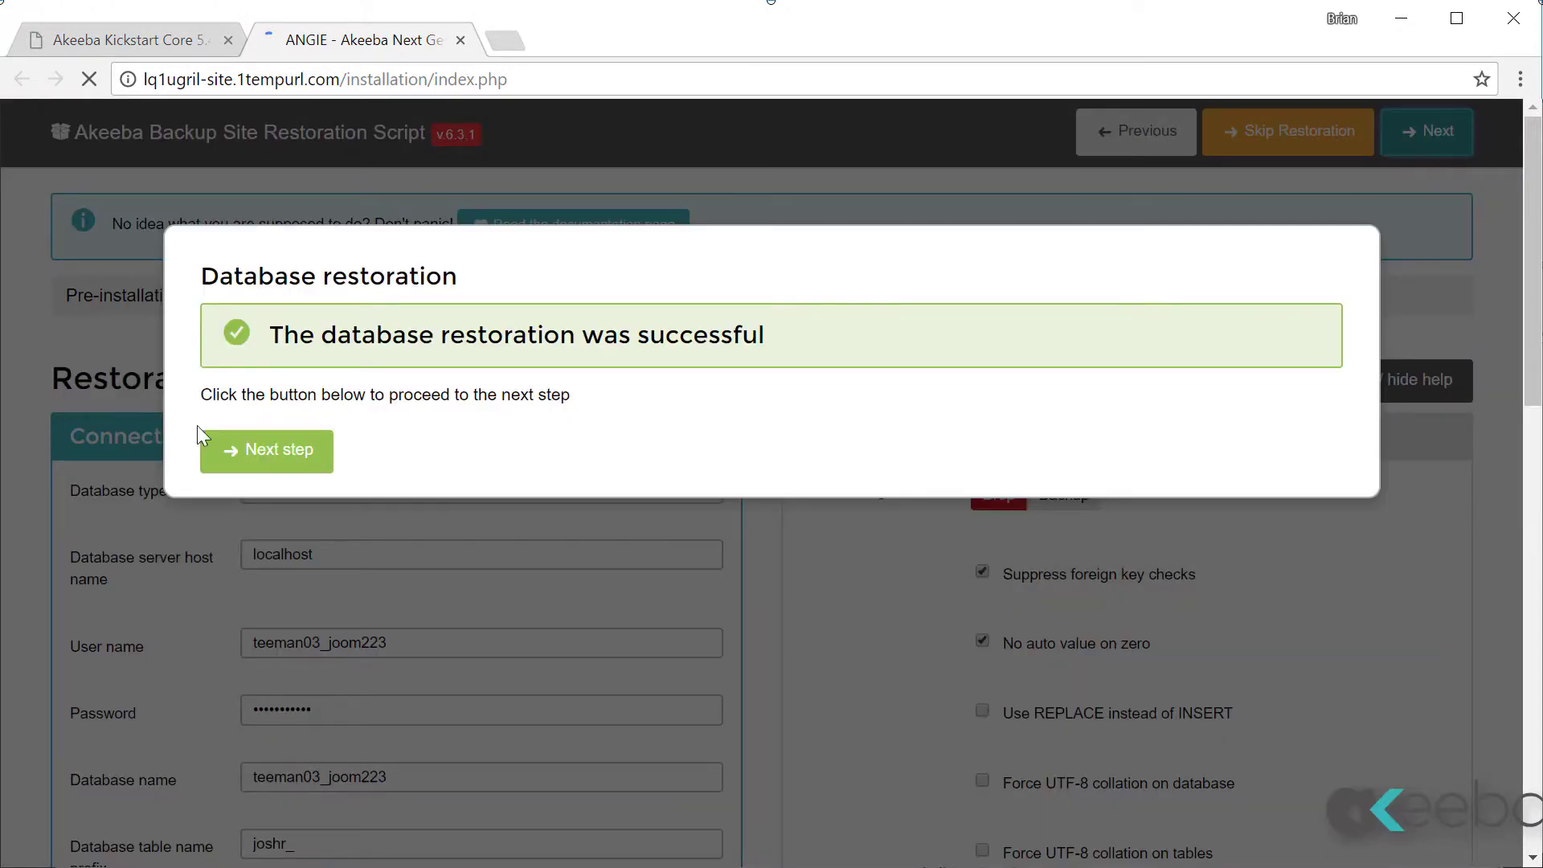
left_click(232, 456)
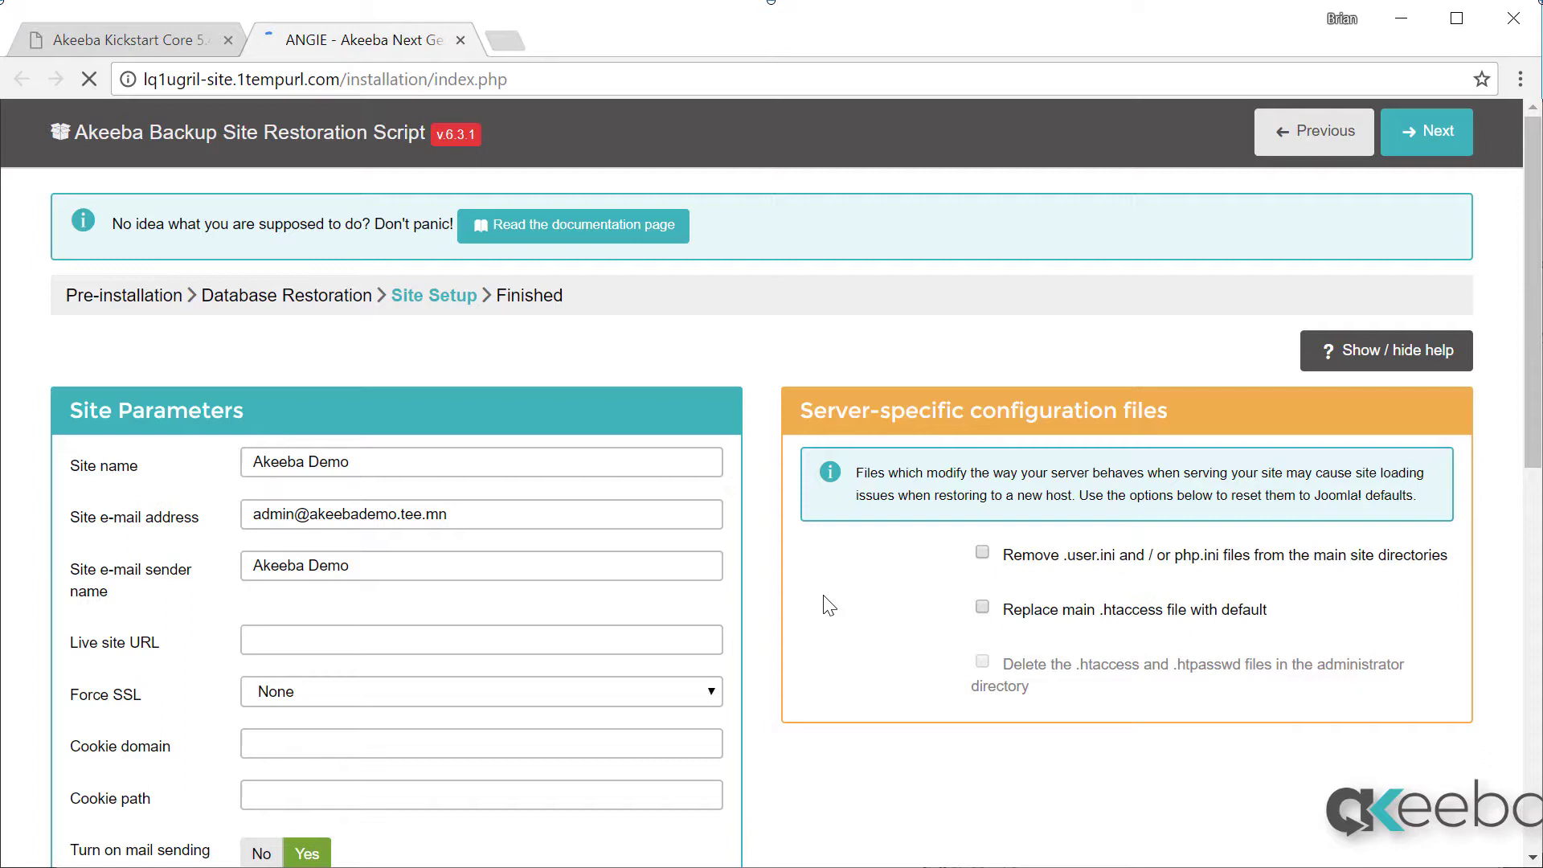
scroll(827, 606, "down", 5)
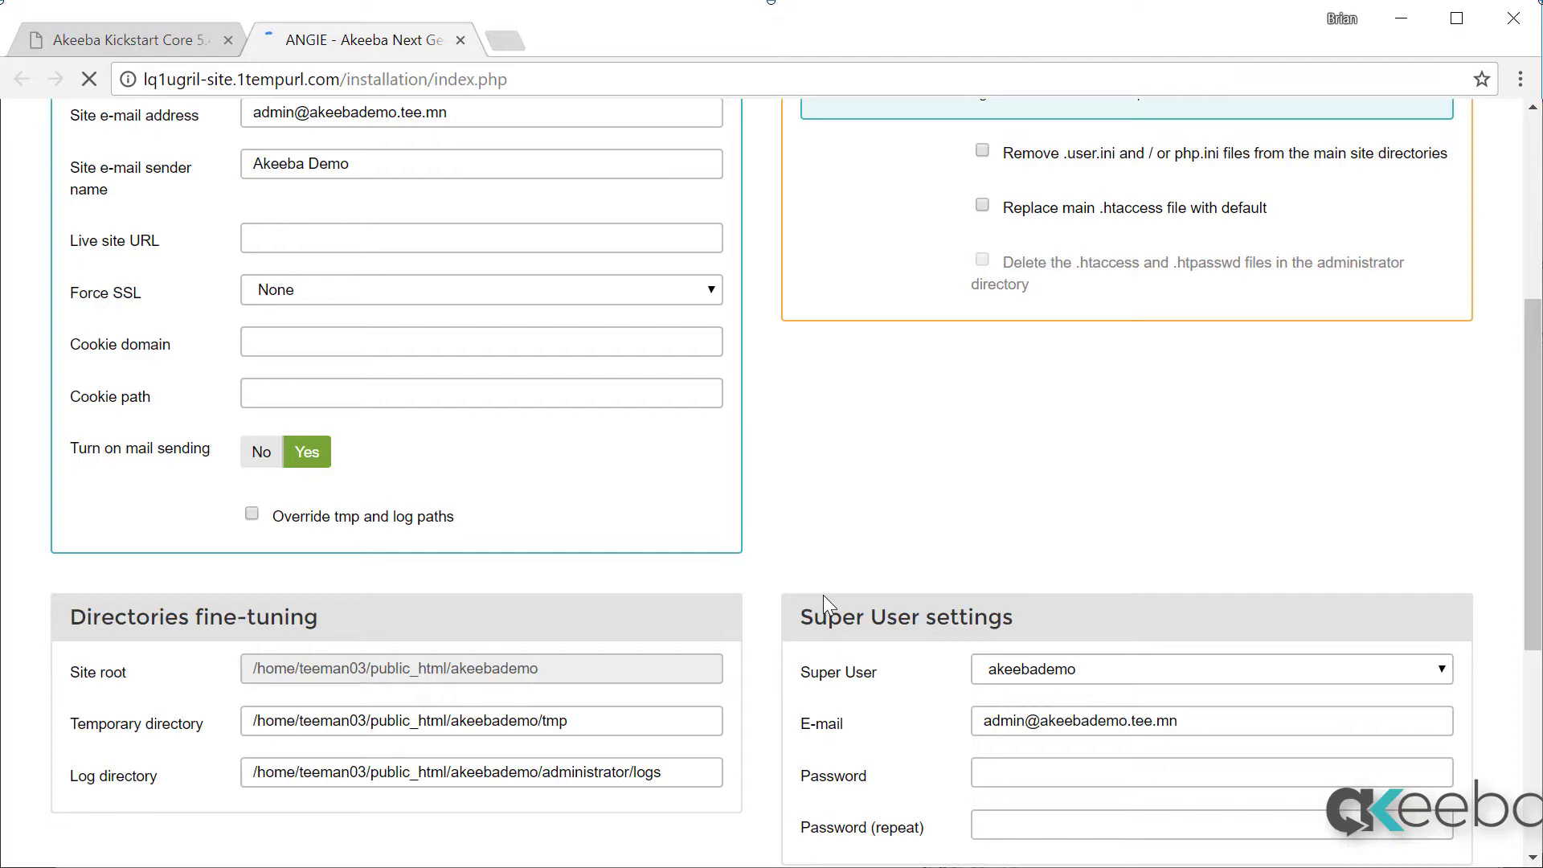
scroll(823, 595, "up", 5)
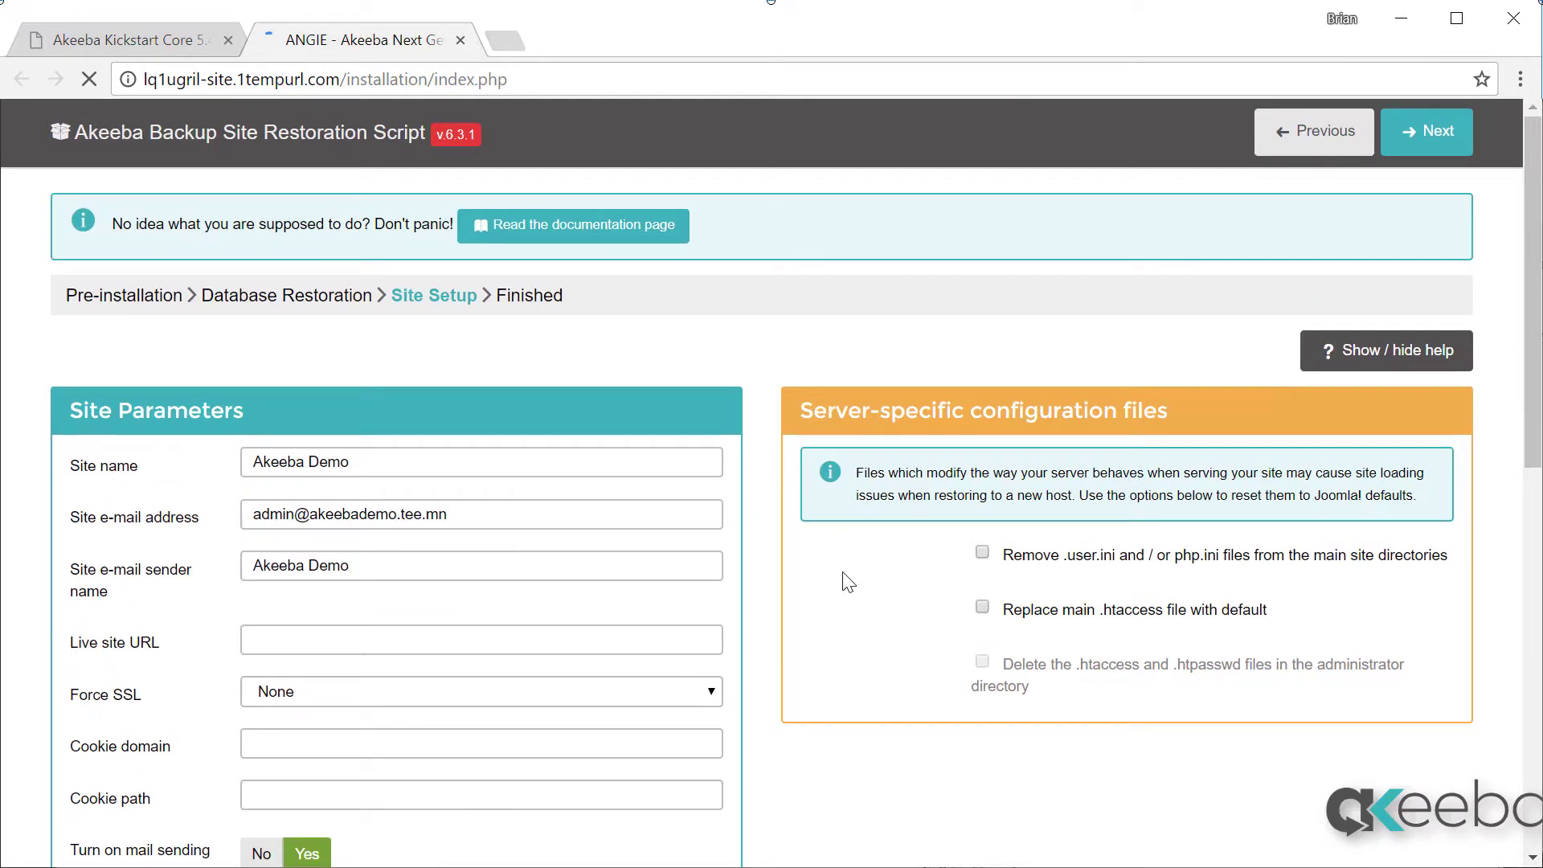
left_click(1421, 145)
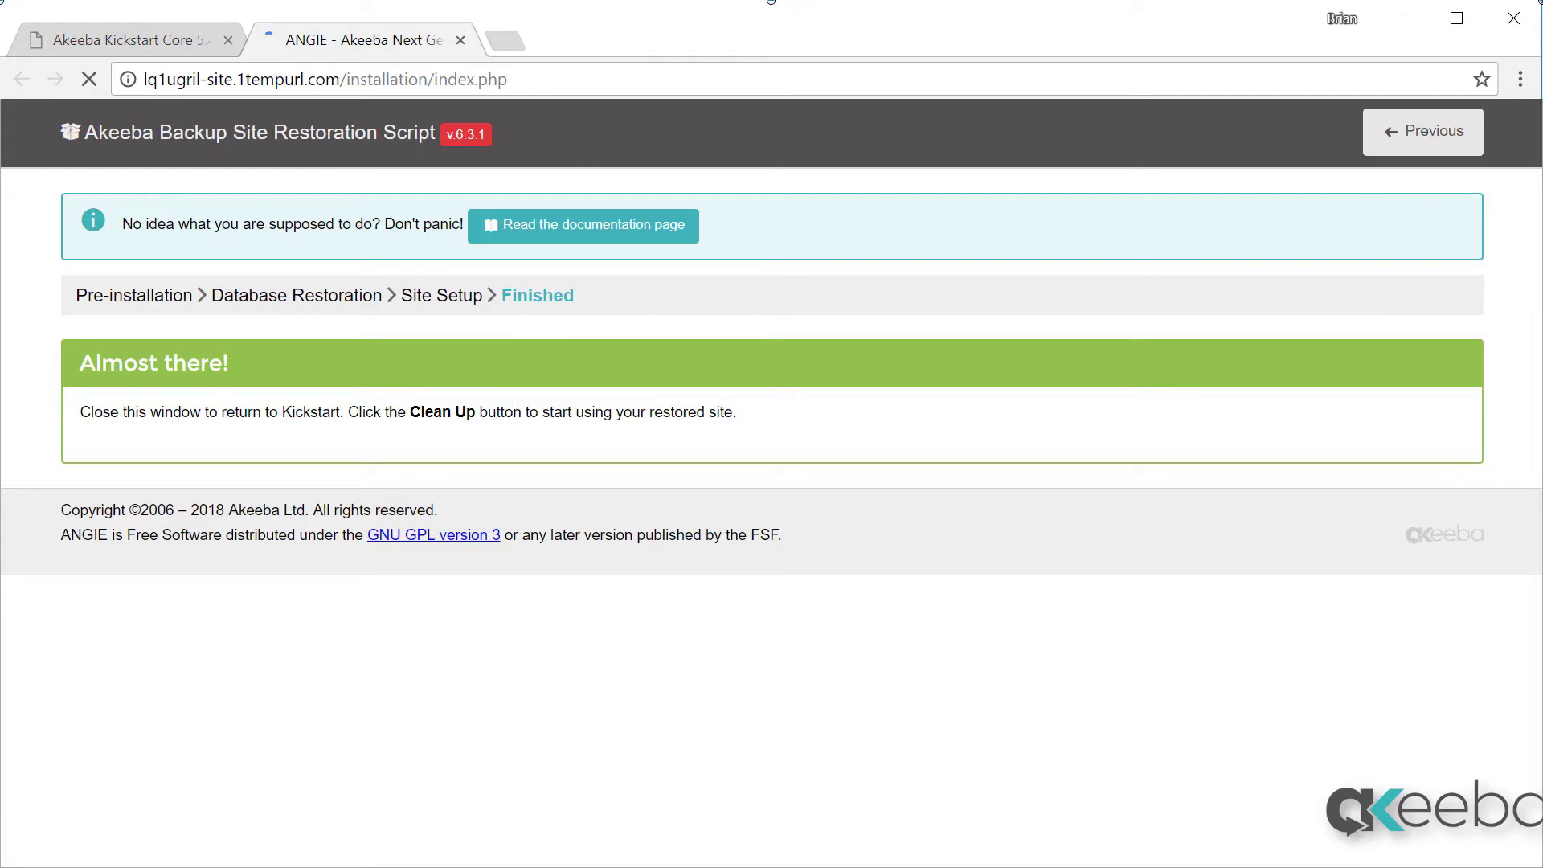
Close the finished restoration script, run Kickstart's Clean Up and visit the restored site's frontend.
left_click(460, 39)
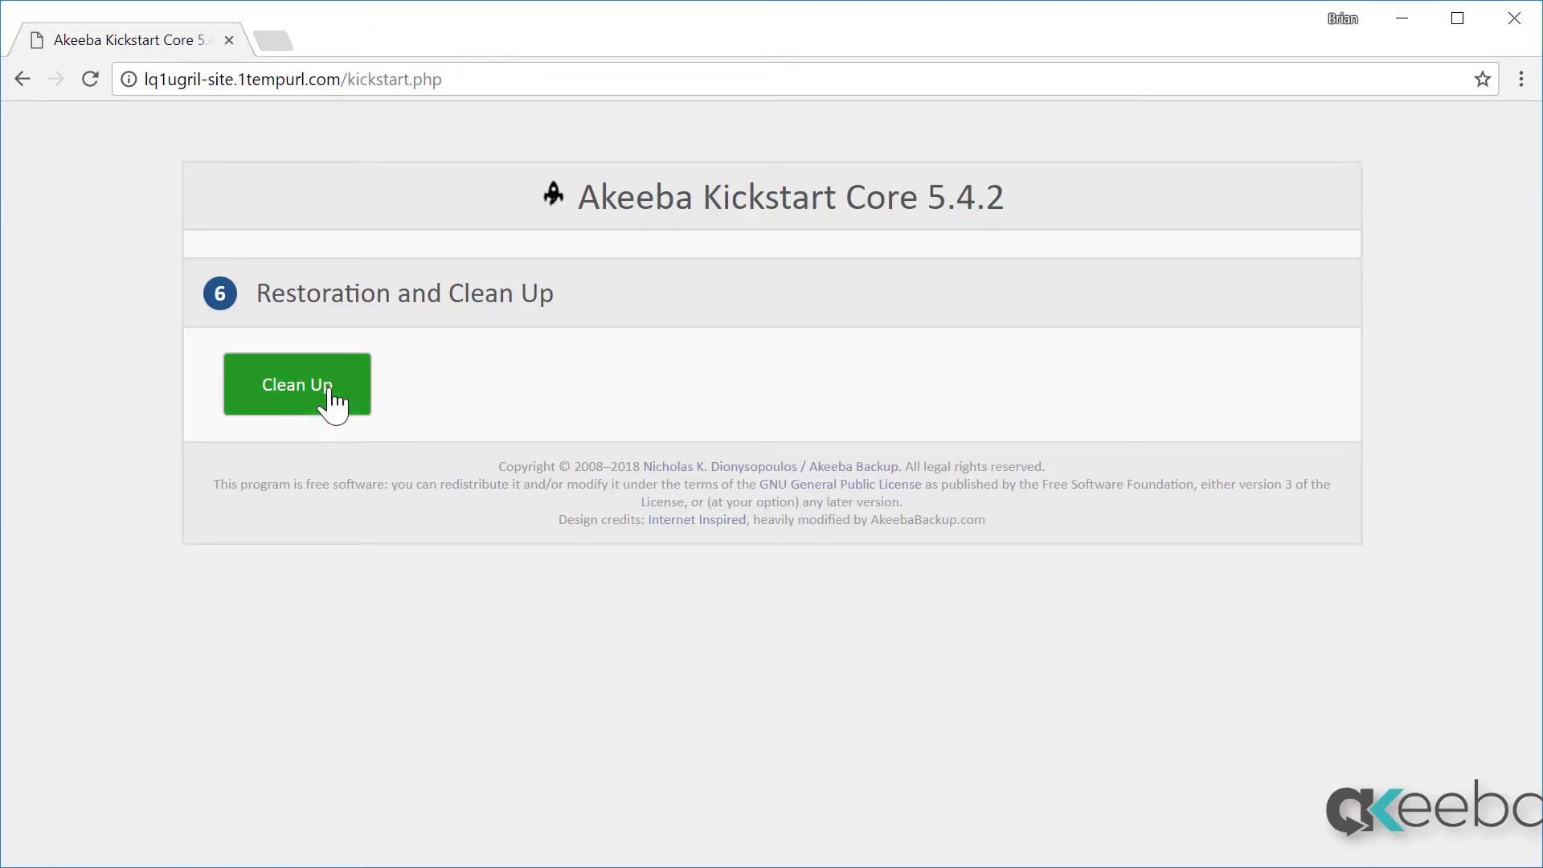
left_click(329, 390)
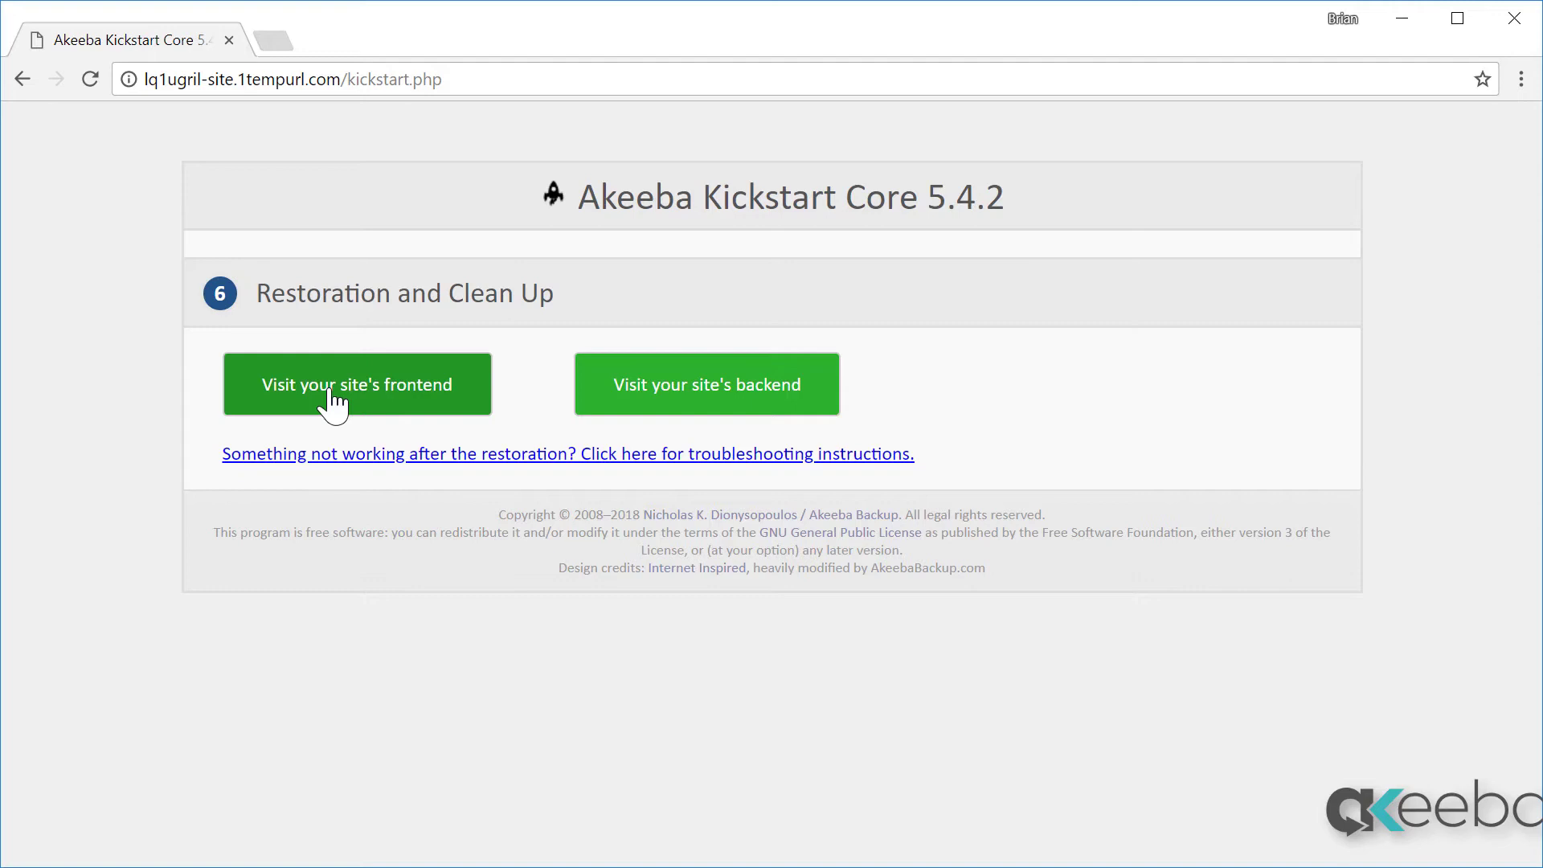
left_click(330, 390)
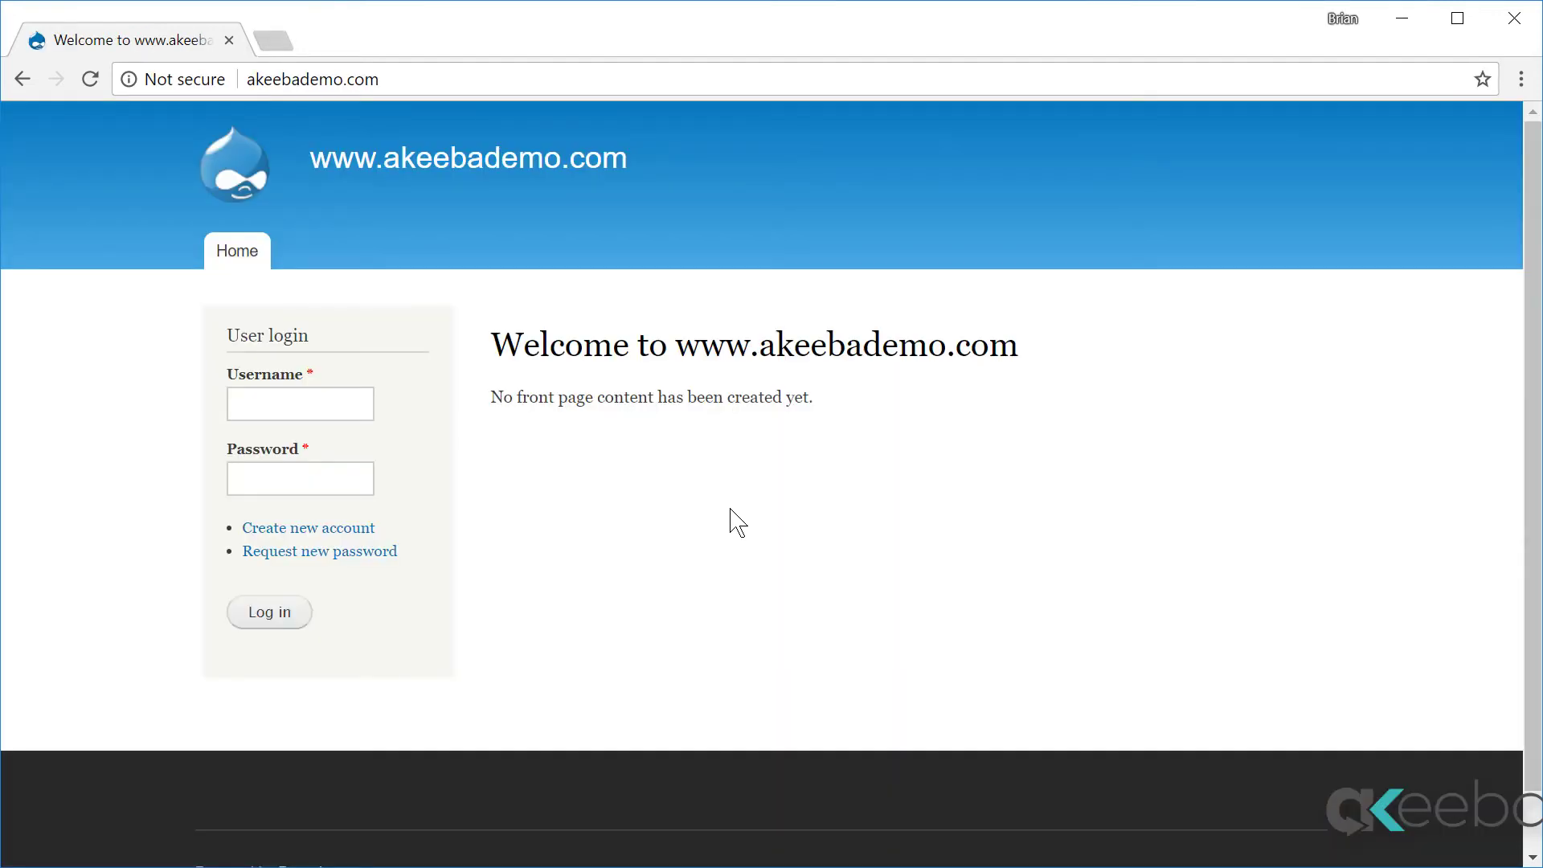